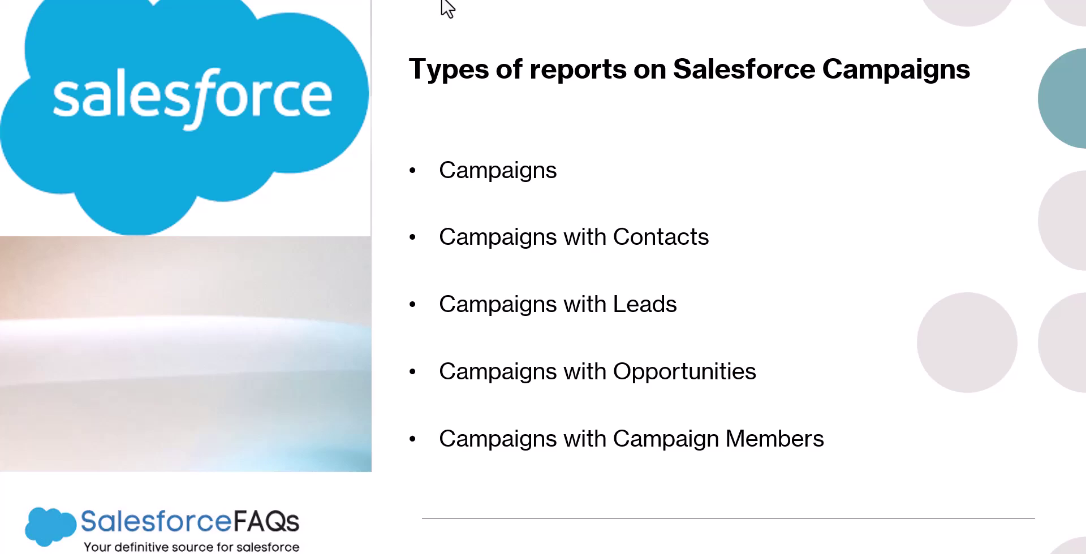
Leave the campaign report types slideshow and return to the Salesforce Setup Home page.
key(alt+Tab)
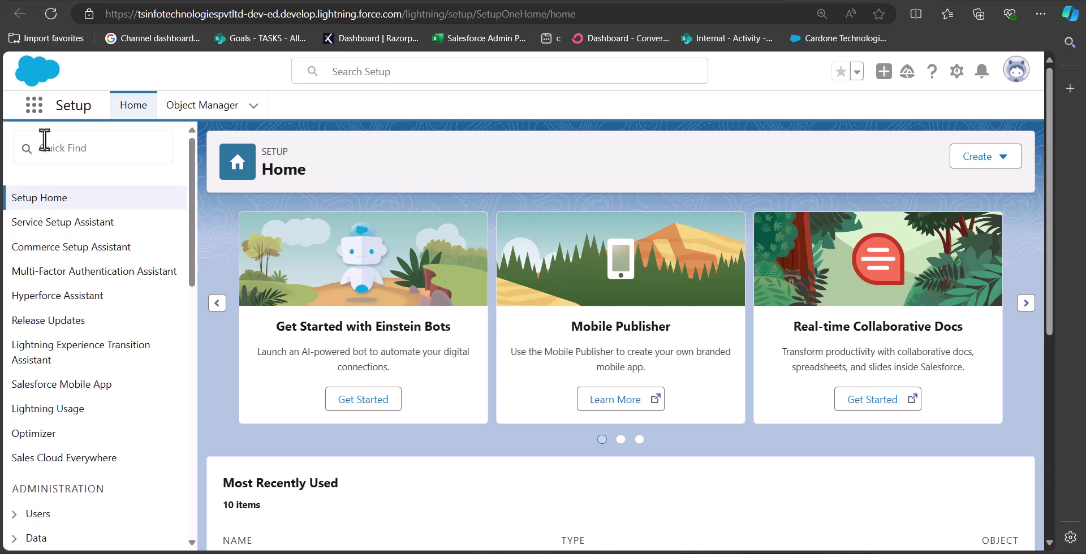
Search the App Launcher for 'report' and go to the Reports home.
click(34, 106)
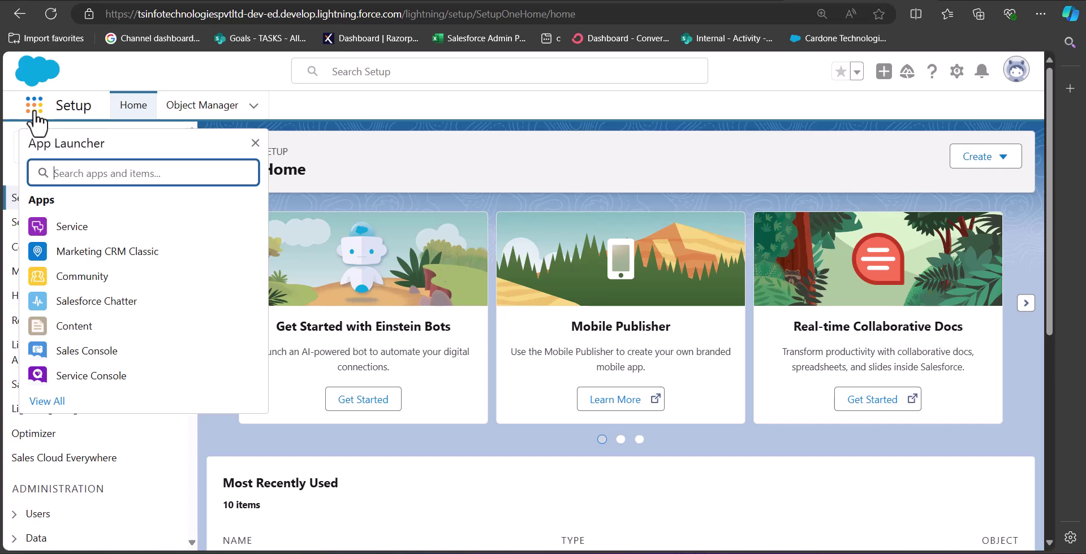
text(reports)
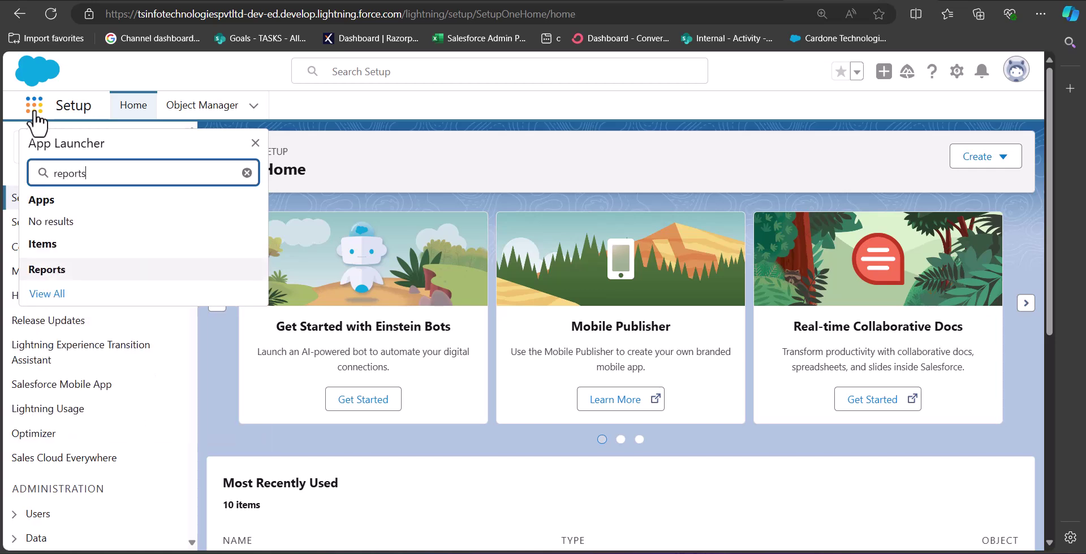
click(94, 271)
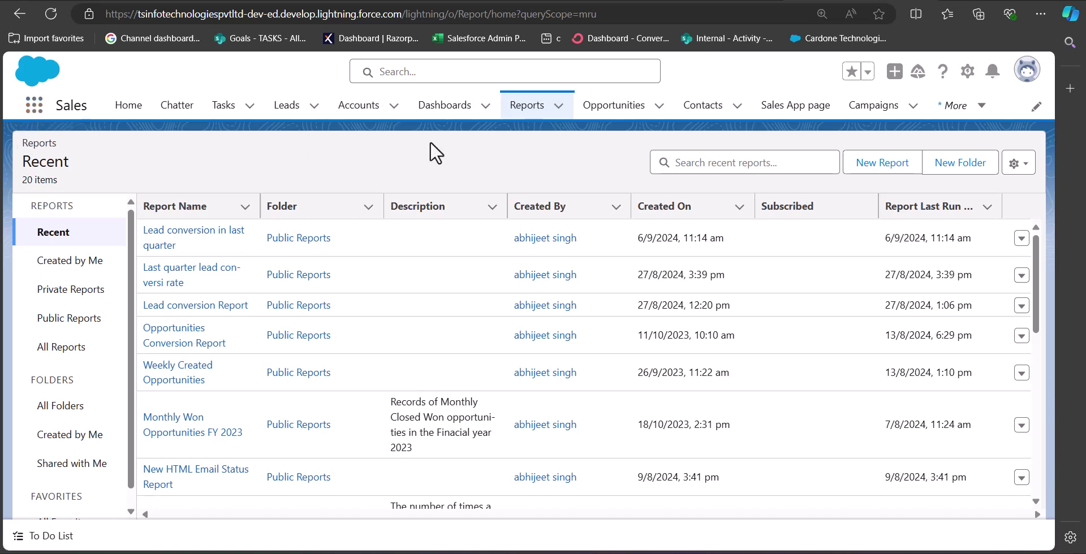
Start a new report and select the standard Campaigns report type from the Campaigns category.
click(881, 163)
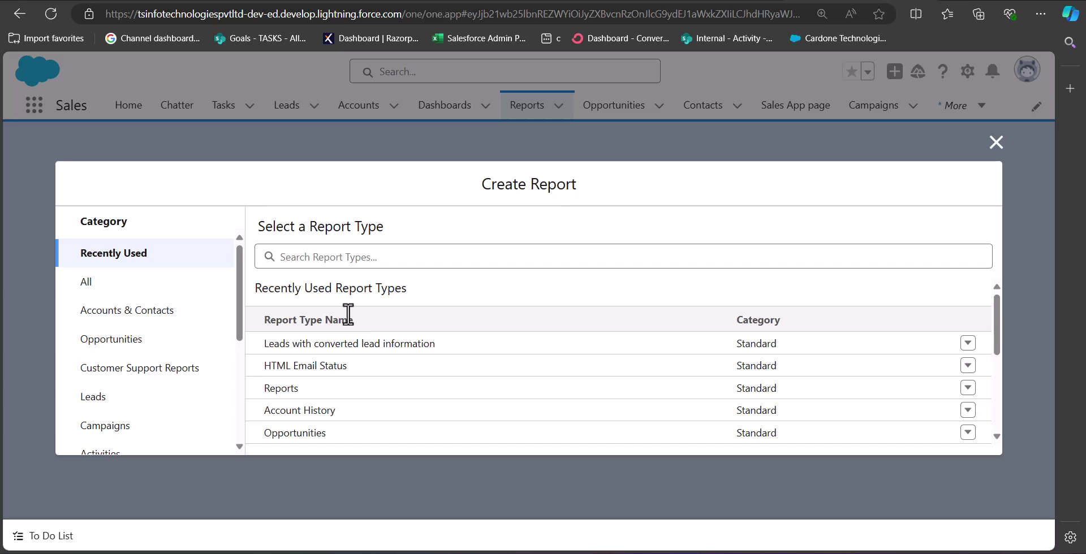
scroll(201, 338, down, 1)
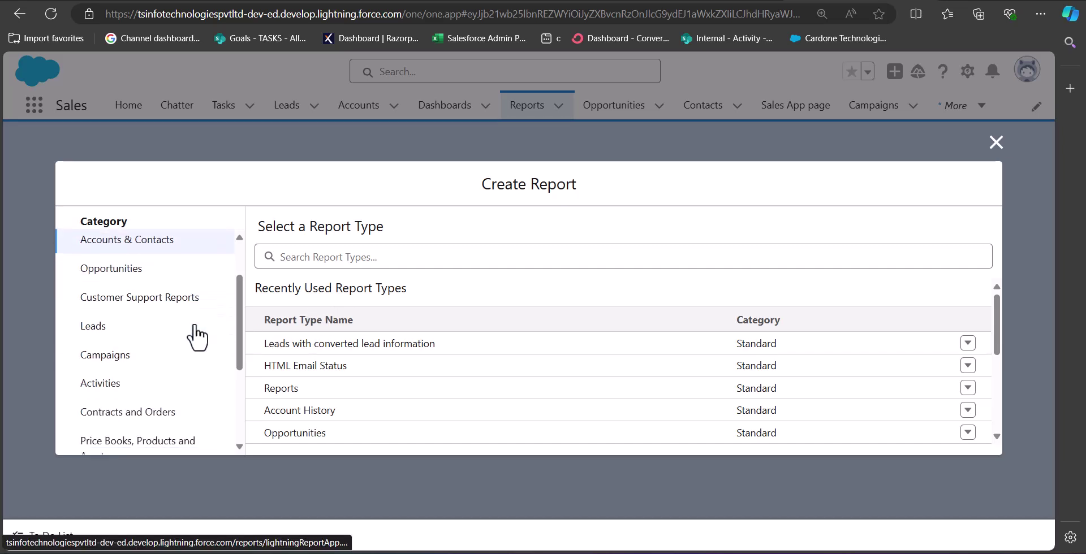
click(145, 357)
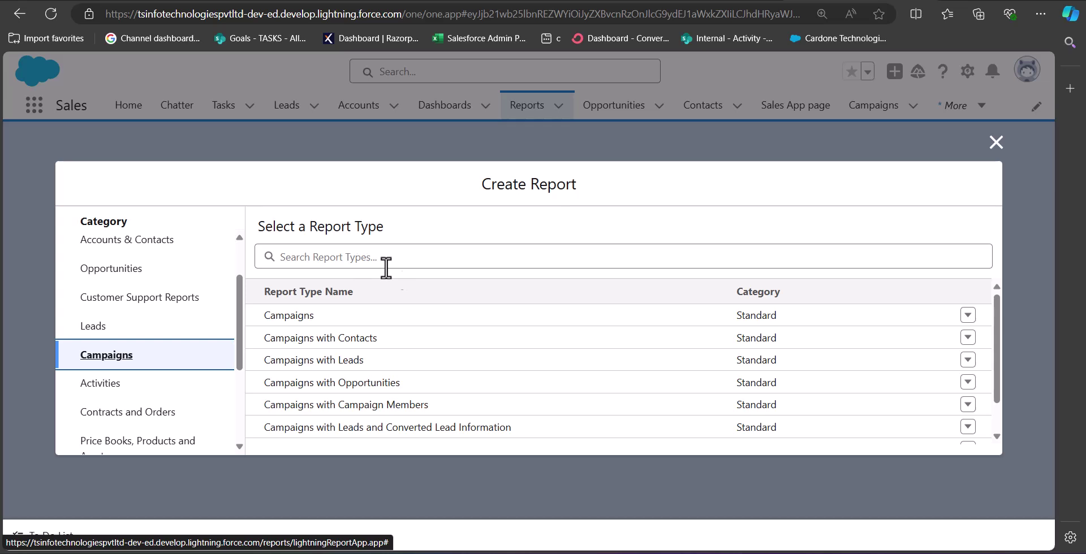
scroll(517, 375, down, 1)
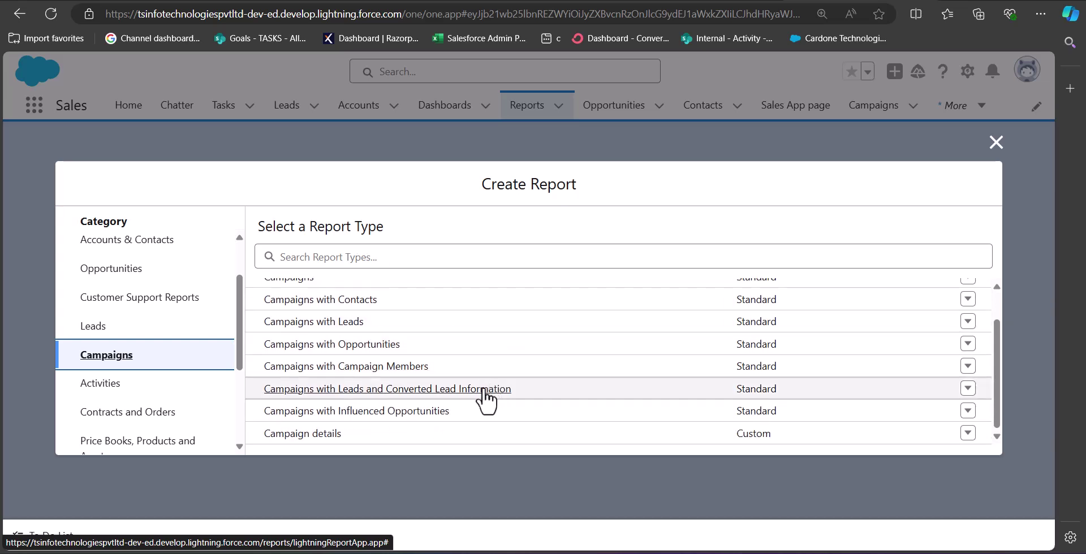
scroll(336, 441, up, 1)
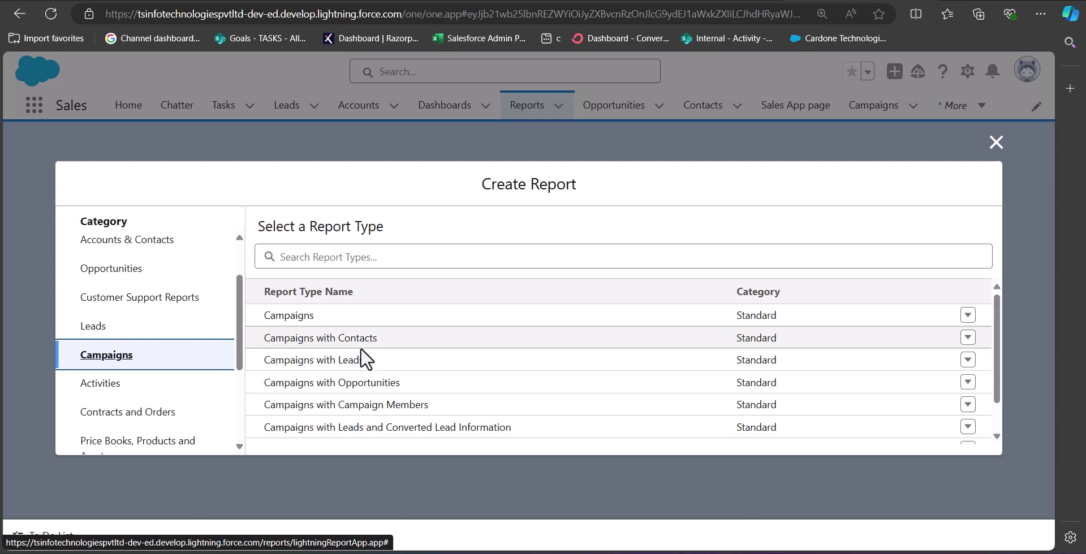
click(297, 321)
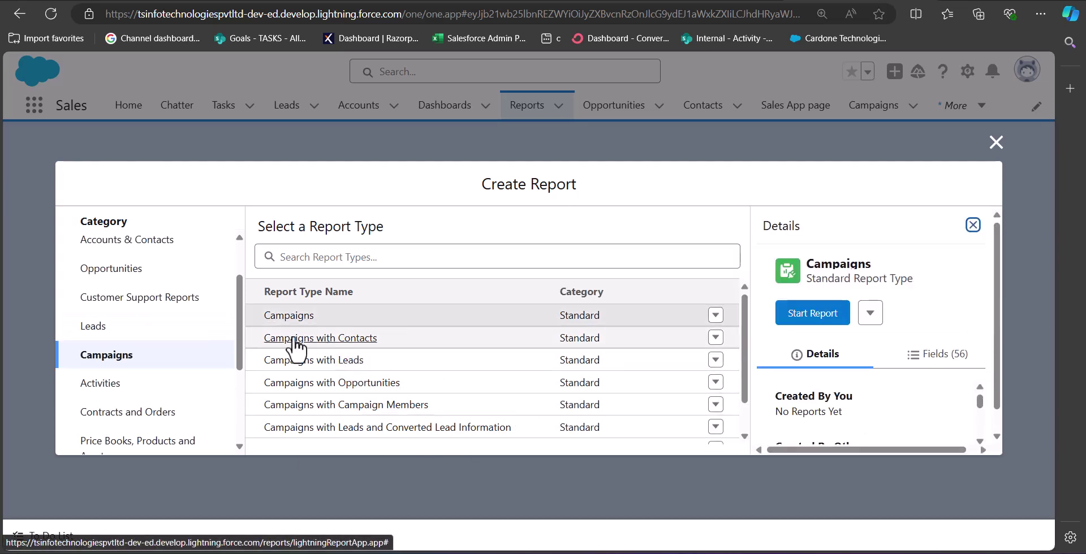
Start the Campaigns report and set its Show Me filter to All campaigns.
click(796, 315)
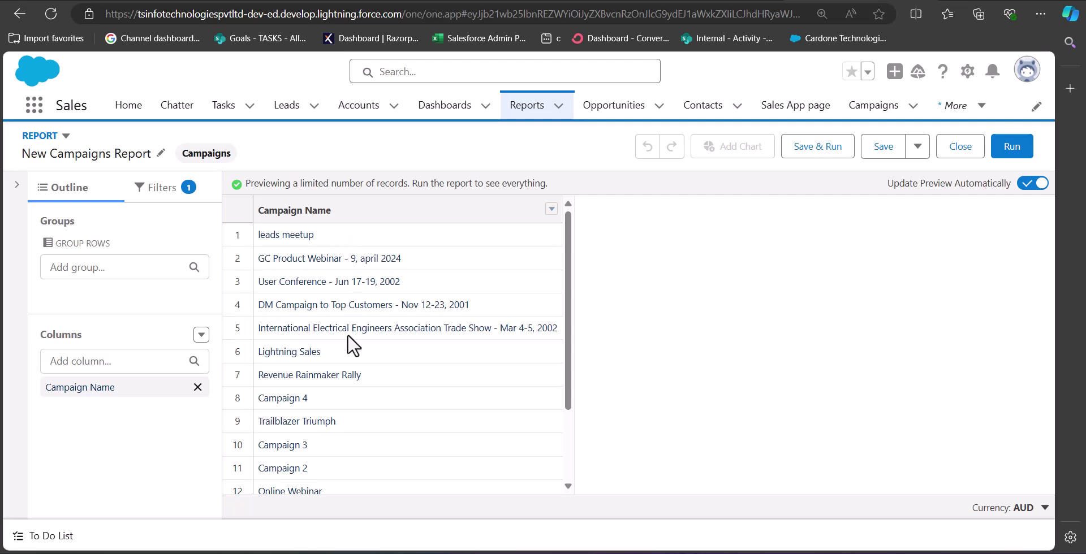
scroll(352, 441, down, 2)
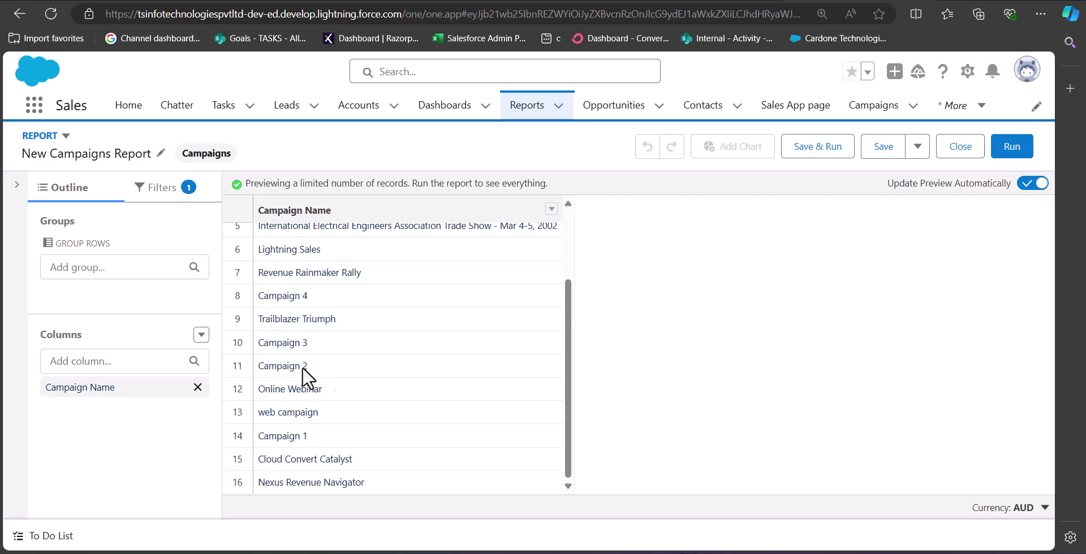
click(164, 205)
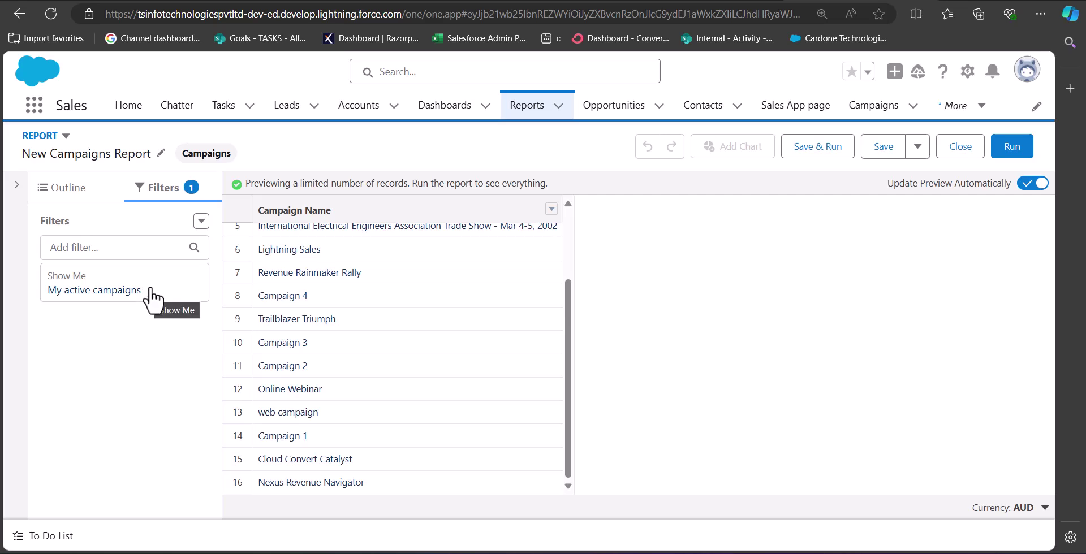
click(101, 291)
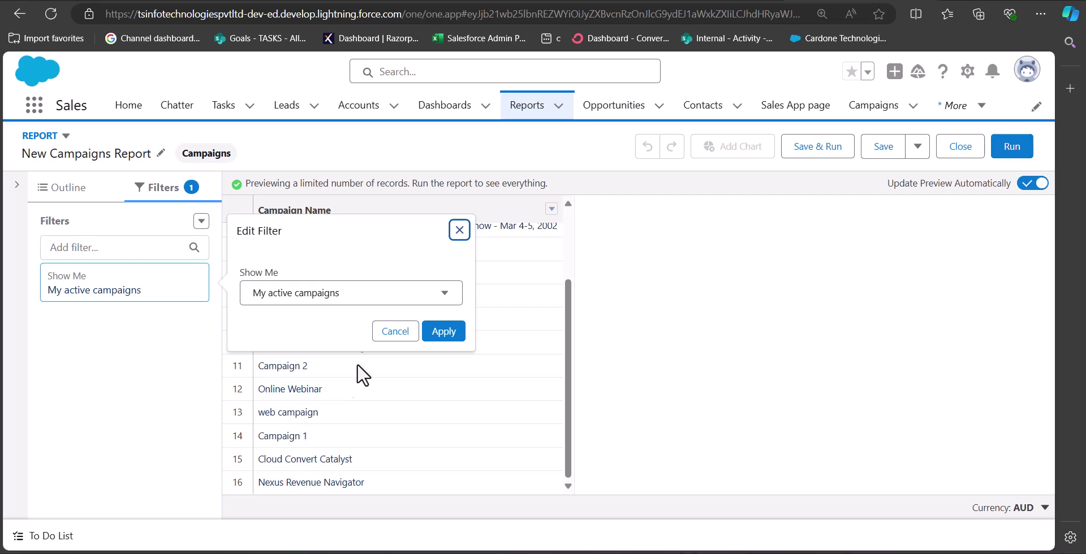
click(360, 296)
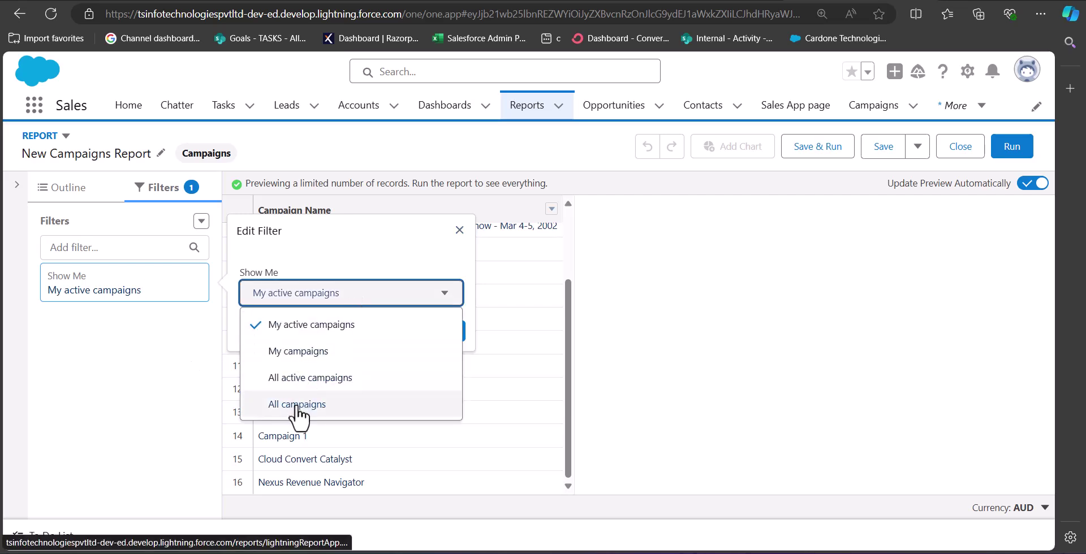
click(299, 404)
click(443, 332)
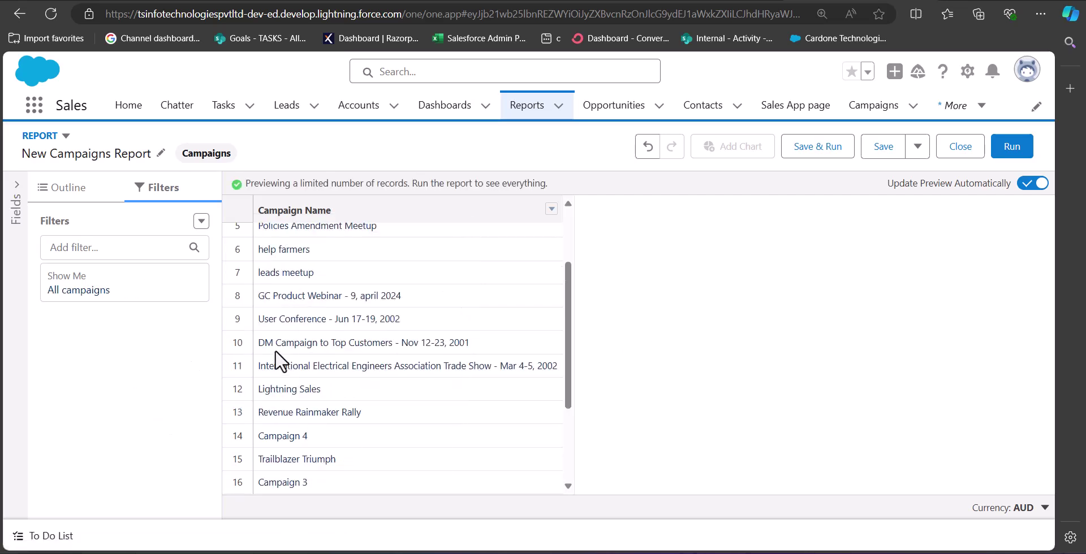
scroll(299, 365, down, 3)
scroll(300, 365, up, 3)
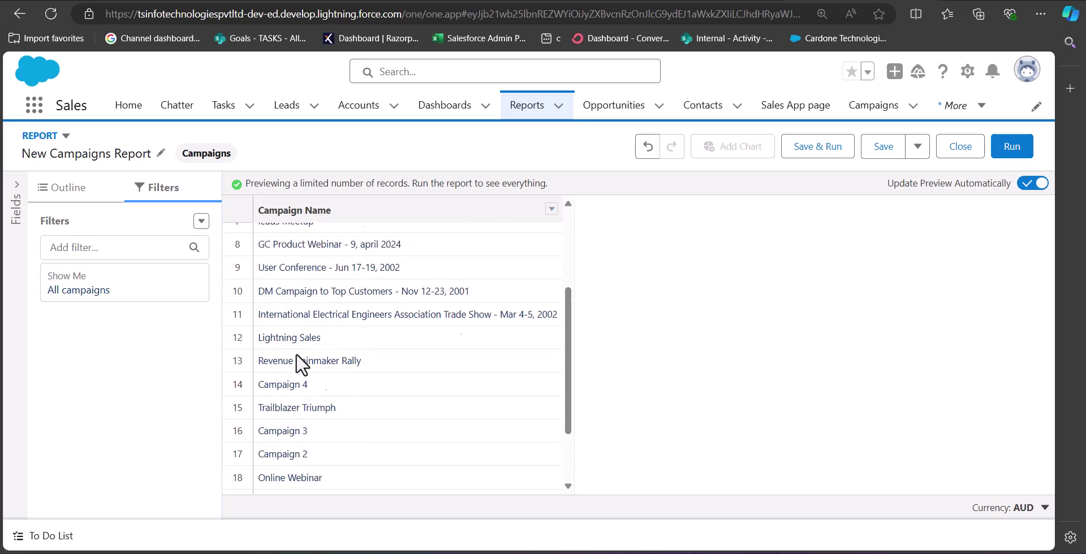
scroll(315, 351, up, 2)
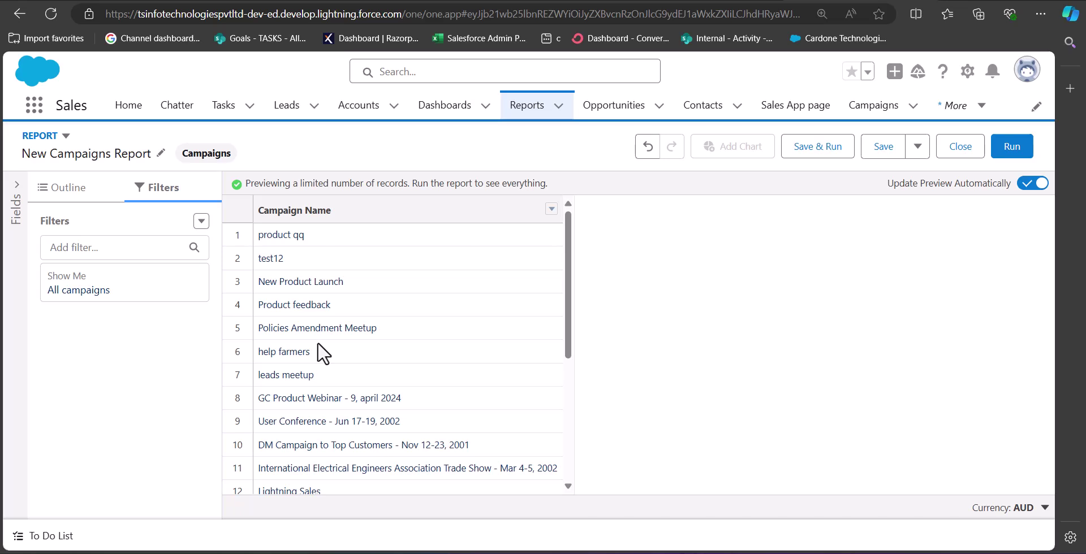
click(132, 255)
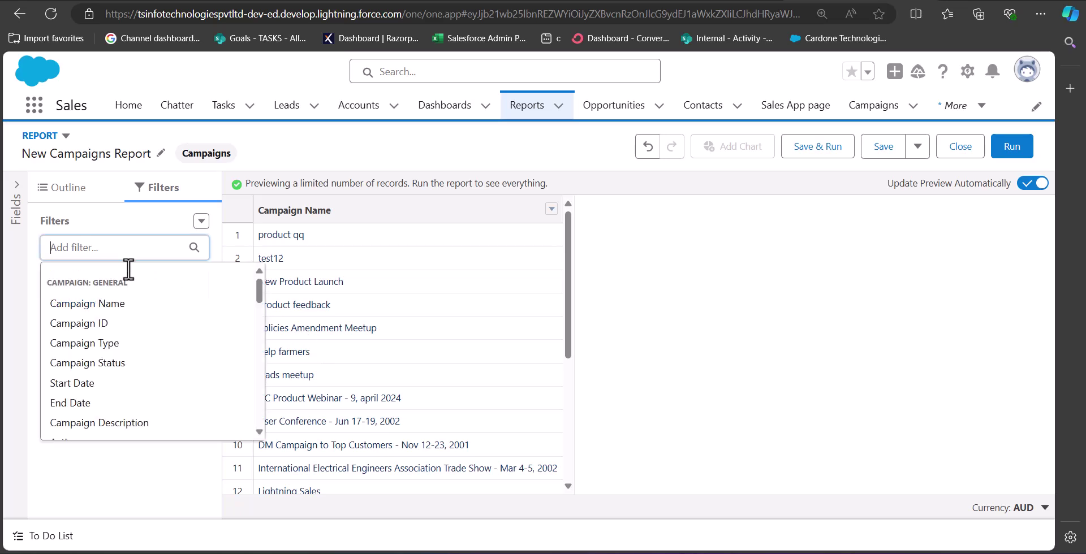
scroll(121, 312, down, 1)
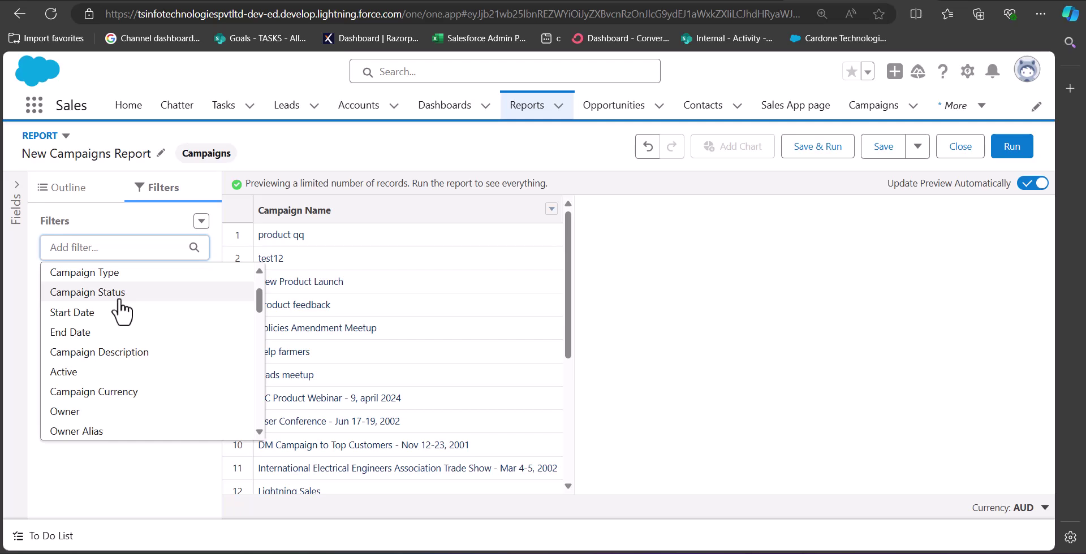
click(87, 292)
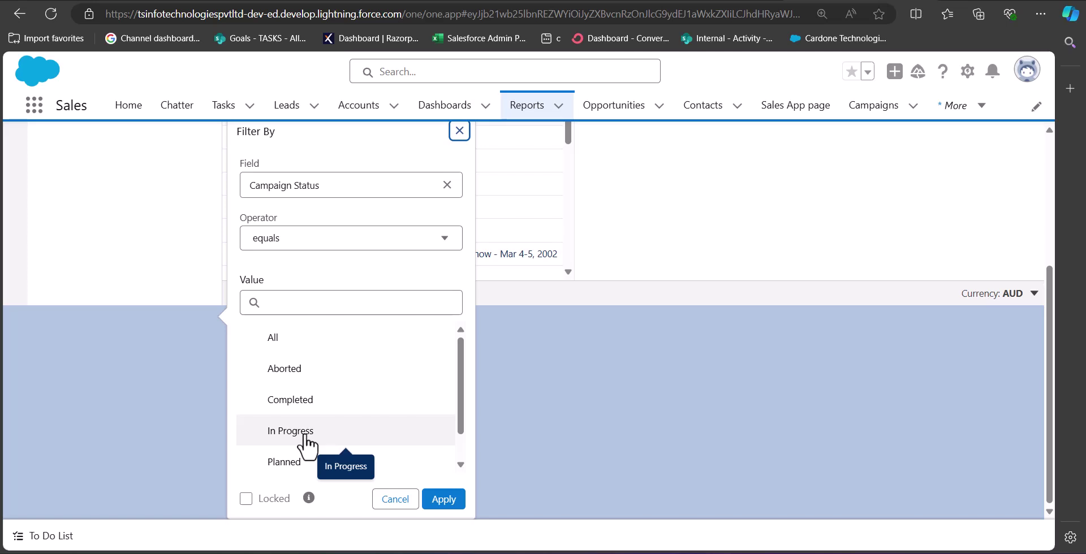
click(325, 406)
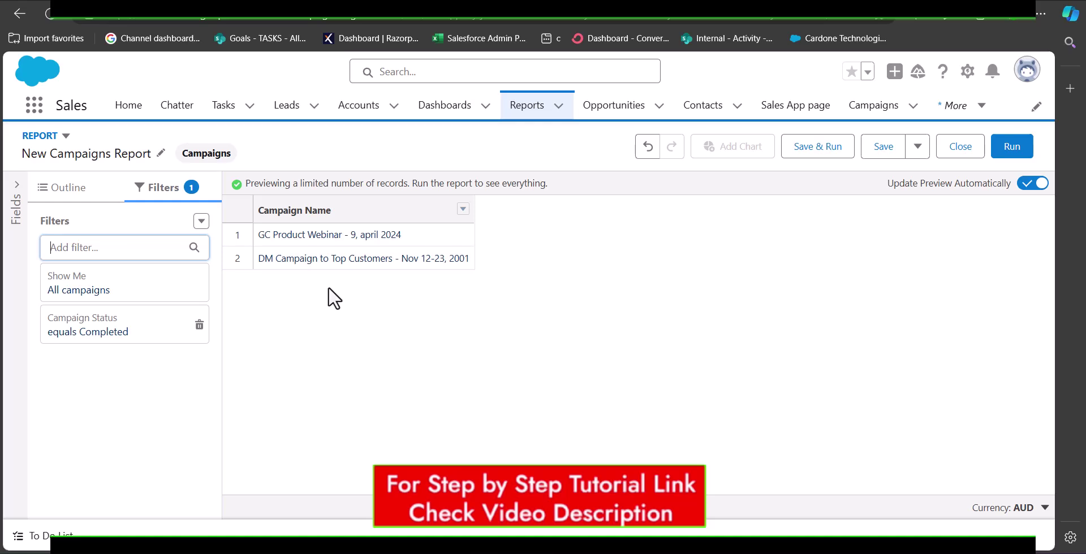
click(199, 326)
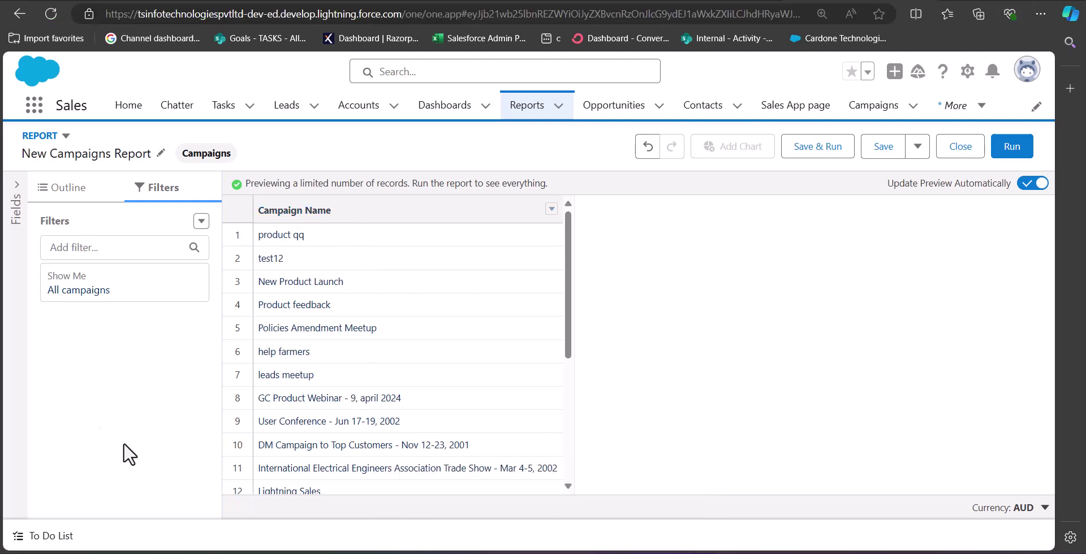
Add Start Date, End Date, Campaign Currency and Last Activity columns to the report.
click(64, 189)
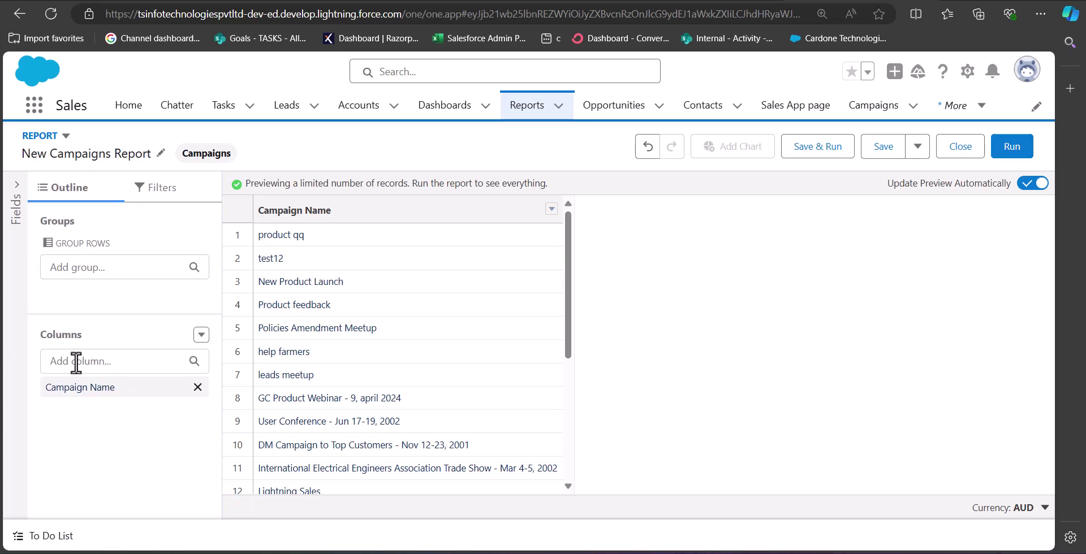
click(115, 368)
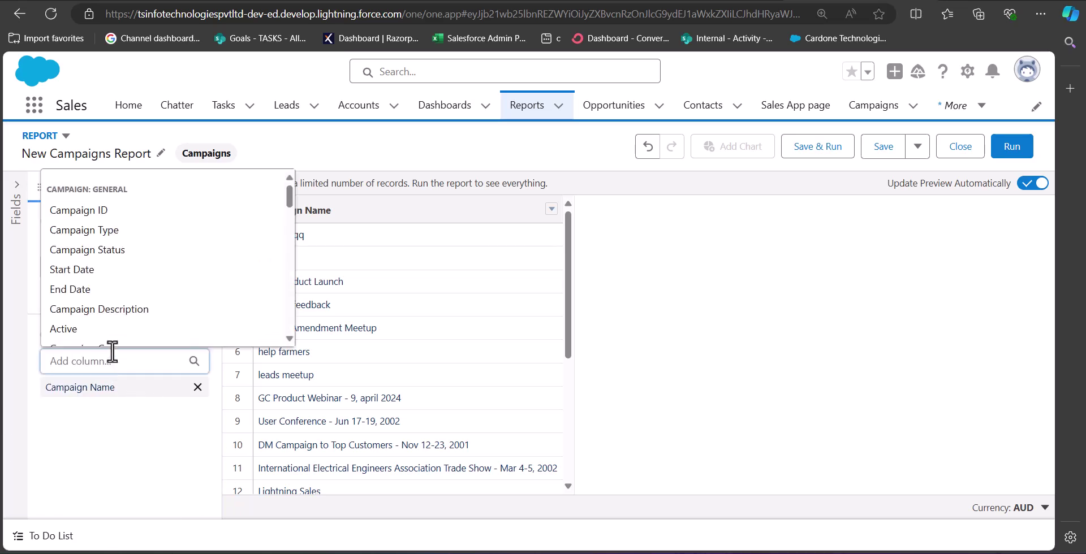
click(89, 273)
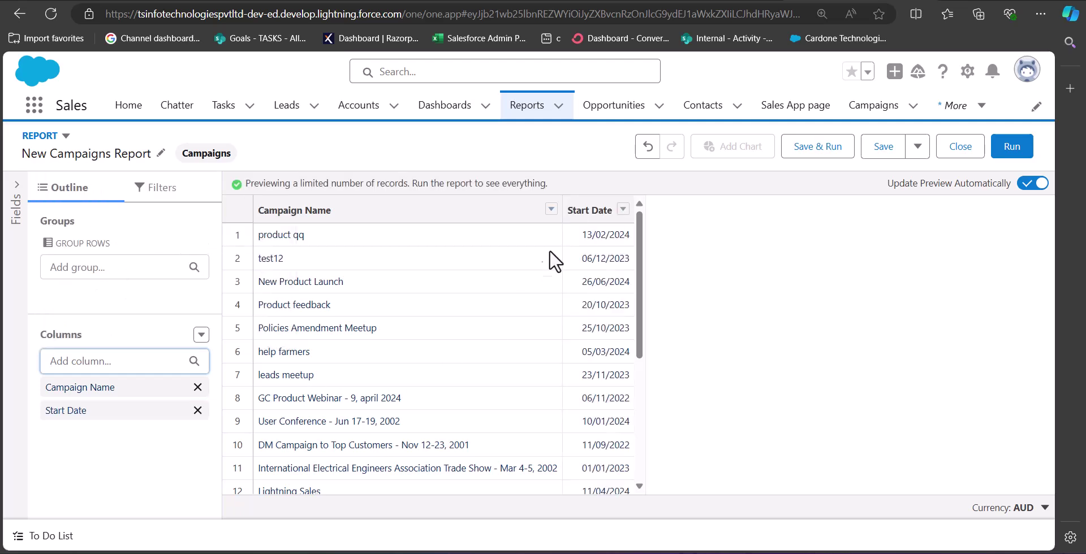
click(99, 363)
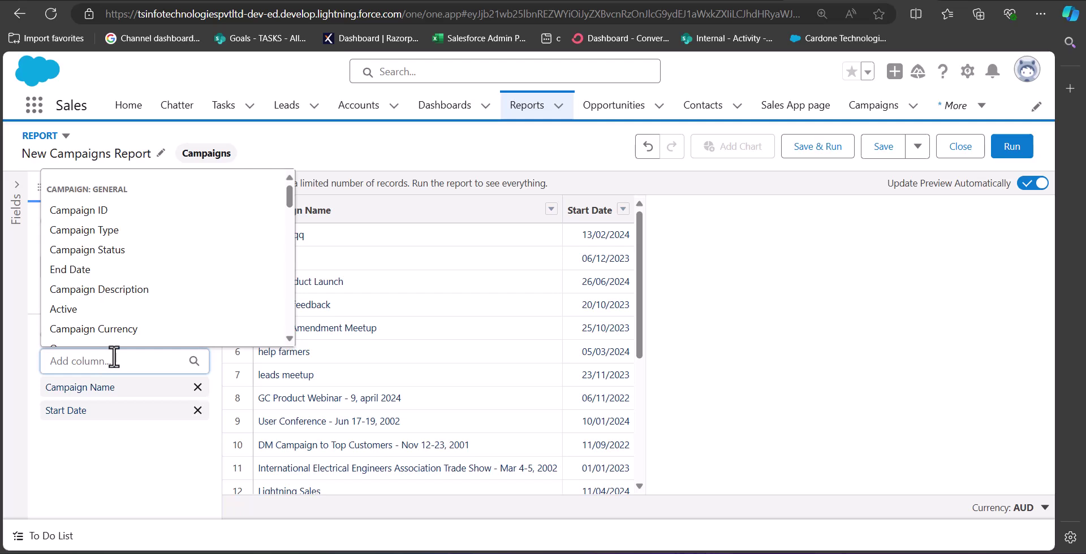
click(96, 275)
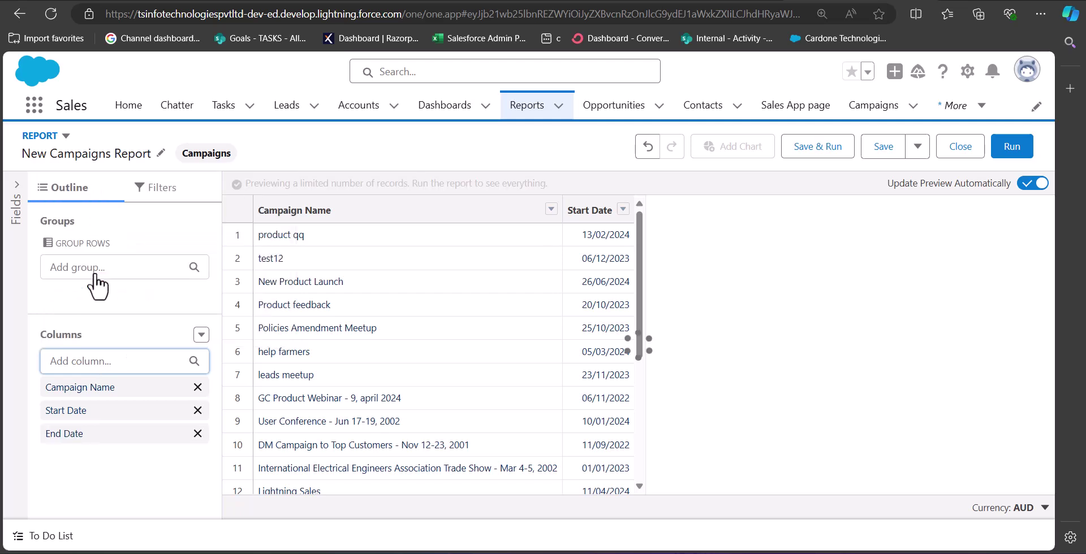
click(97, 362)
click(195, 308)
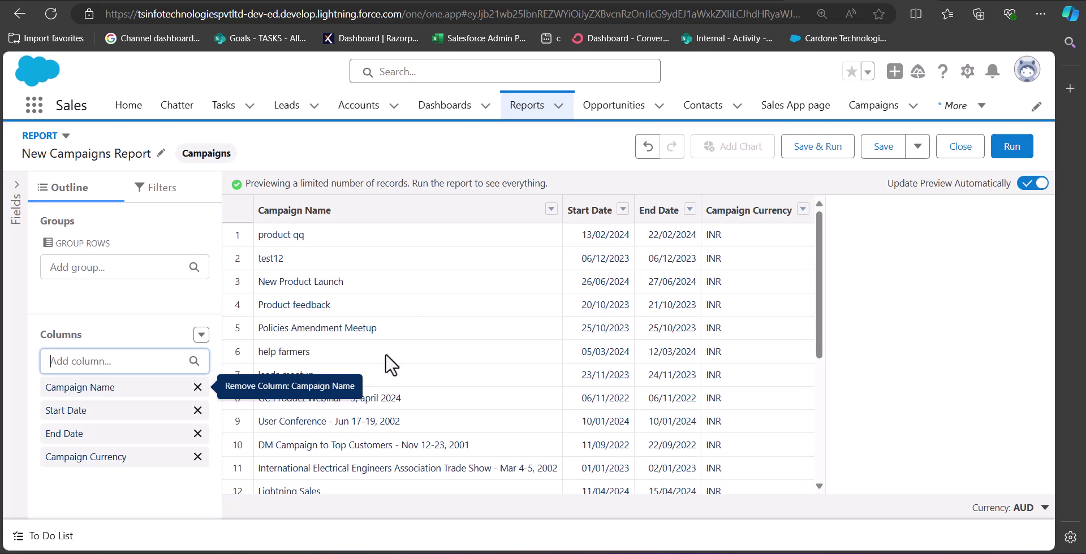
click(126, 360)
click(99, 270)
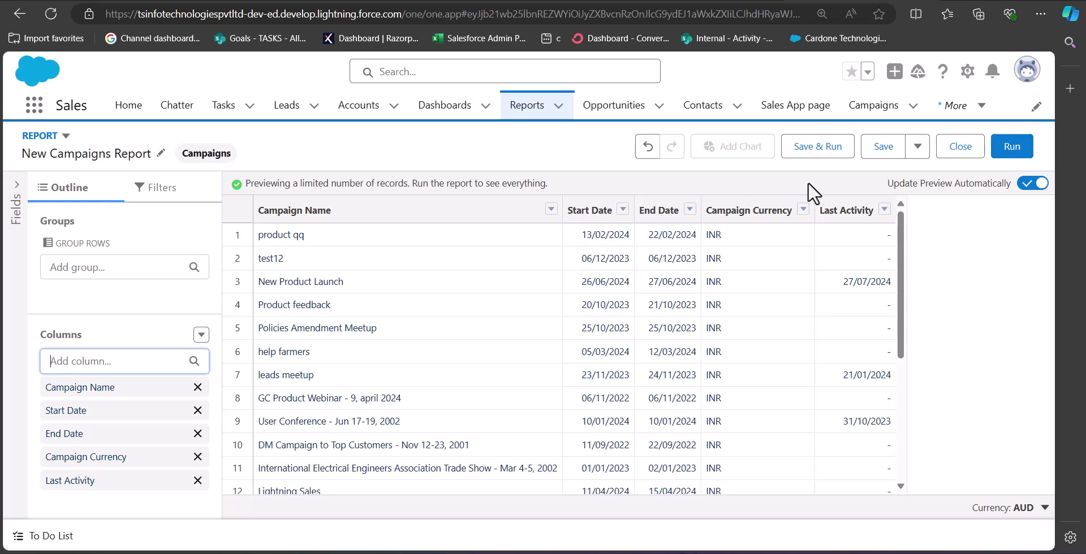
Name the report 'recent campaigns report' and generate its unique name.
click(823, 156)
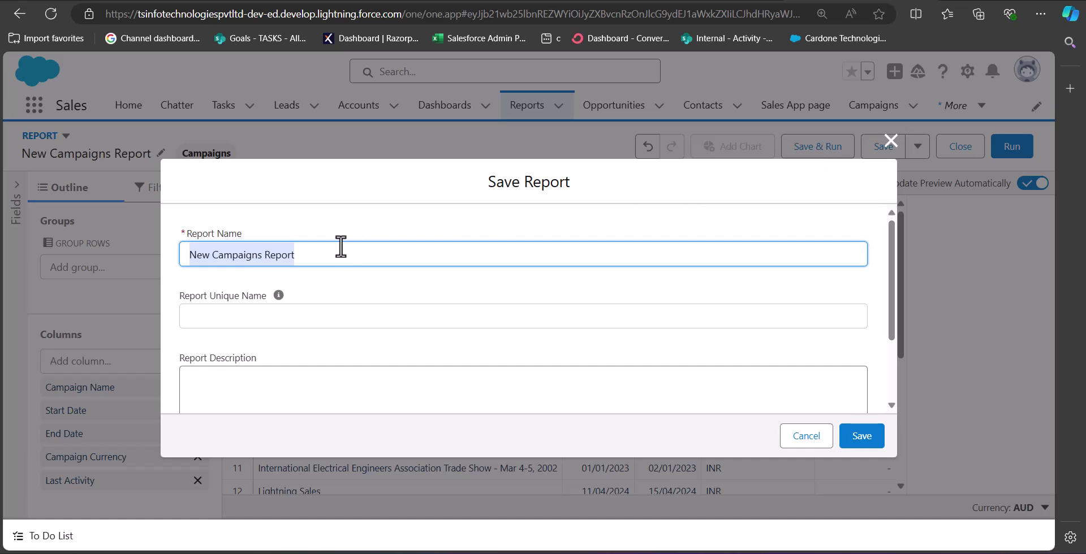
text(Recent)
key(BackSpace)
key(BackSpace)
key(BackSpace)
key(BackSpace)
key(BackSpace)
key(BackSpace)
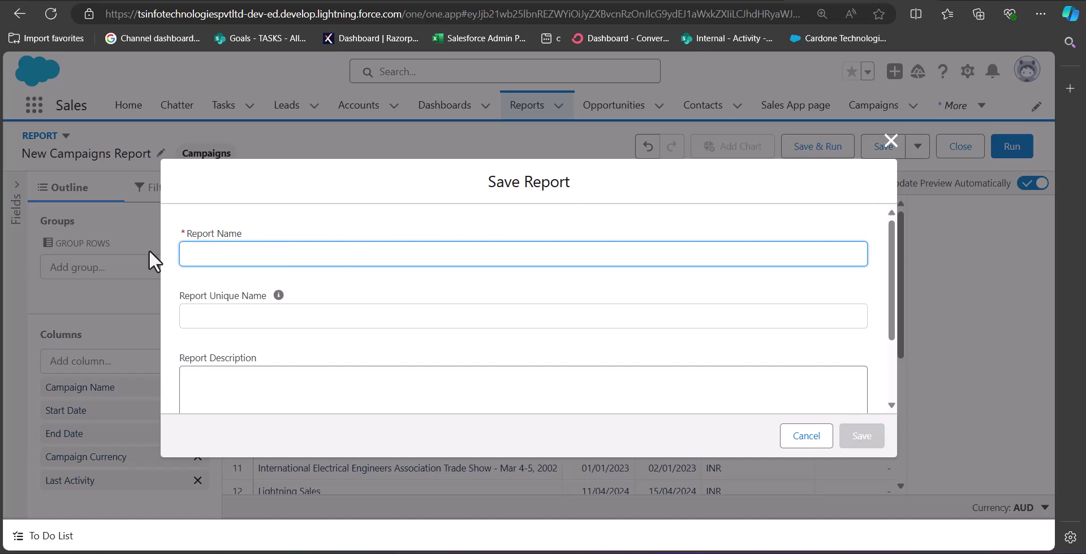
text(recent campaigns report)
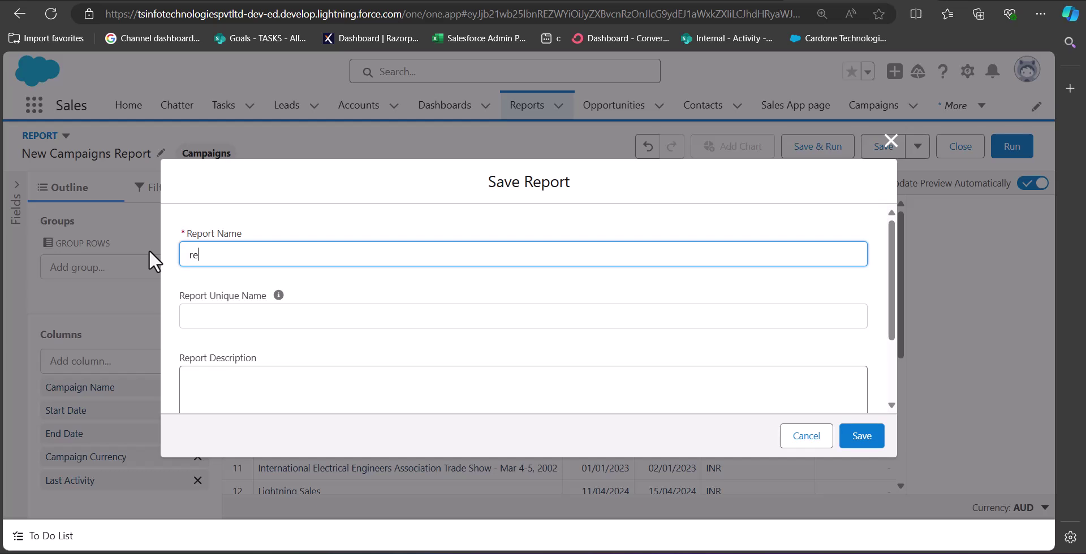
click(323, 314)
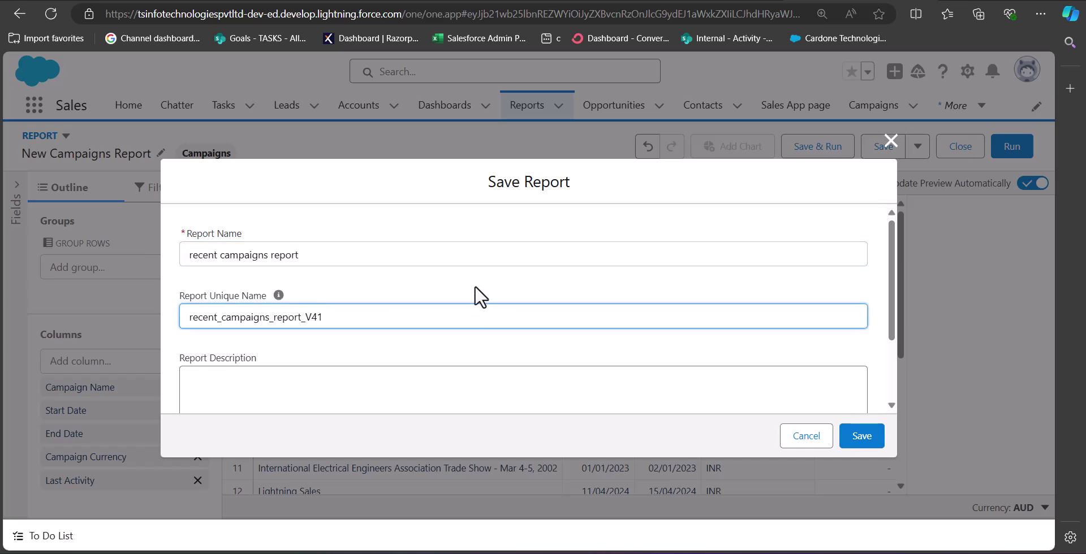
Place the report in the Public Reports folder and save it.
scroll(471, 288, down, 2)
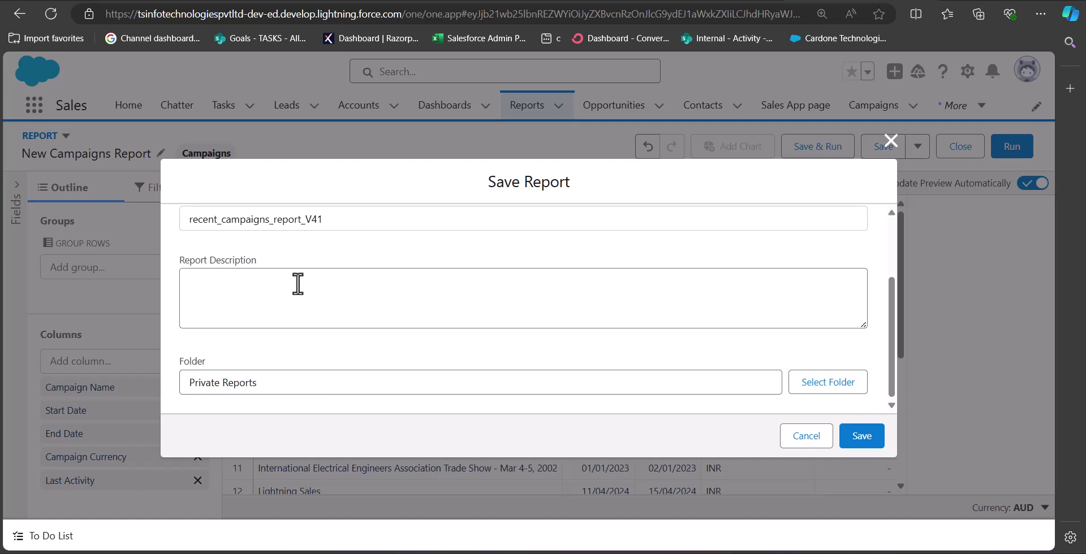
click(827, 383)
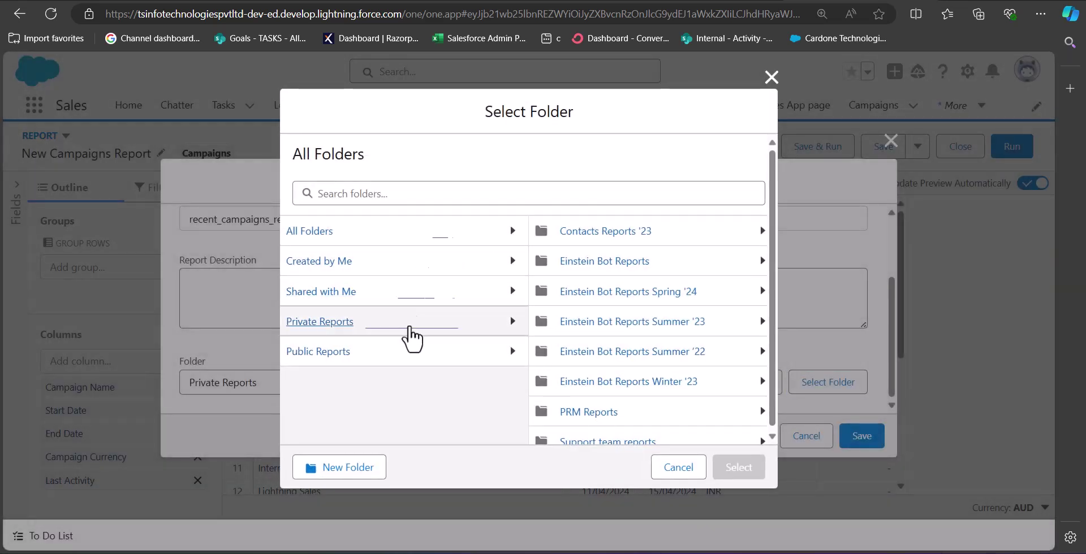
click(332, 357)
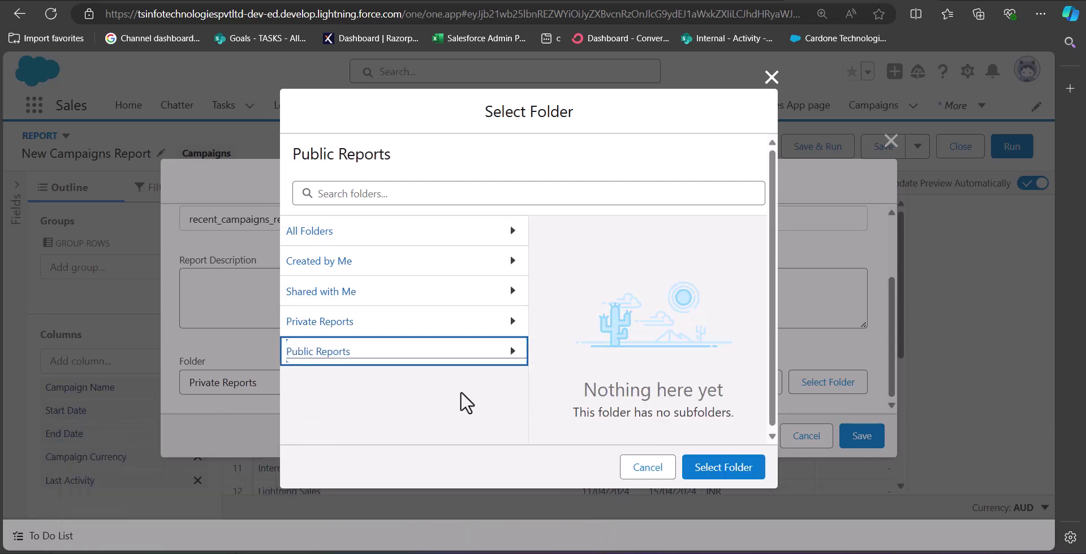
click(702, 471)
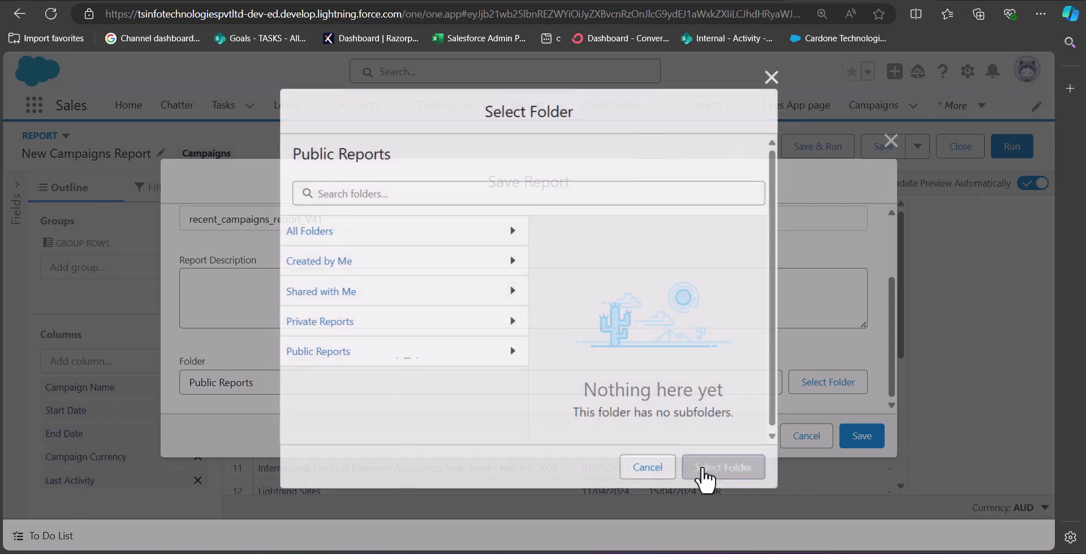
click(850, 447)
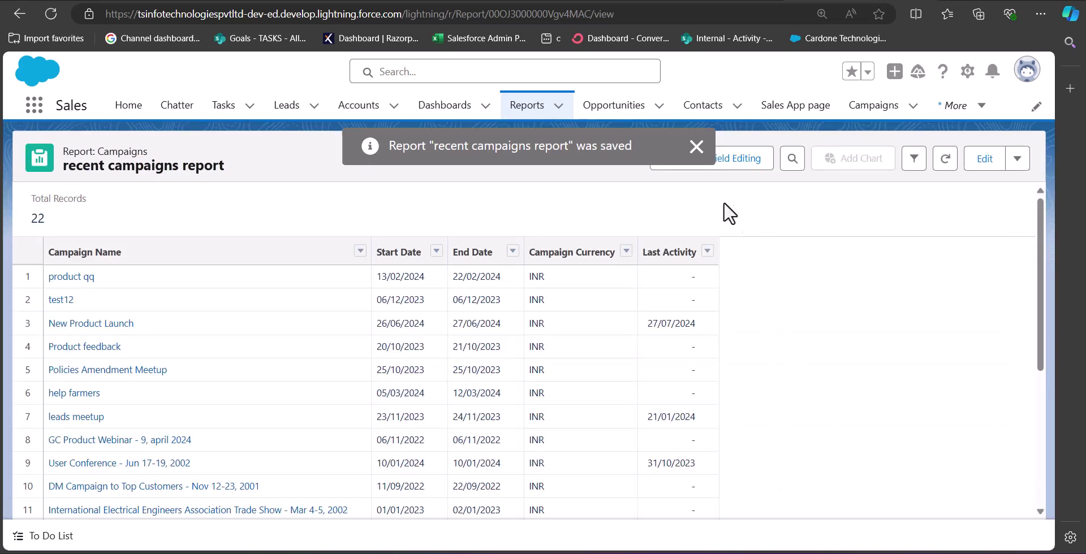
Dismiss the saved message, return to the Reports list and start another new report.
click(698, 147)
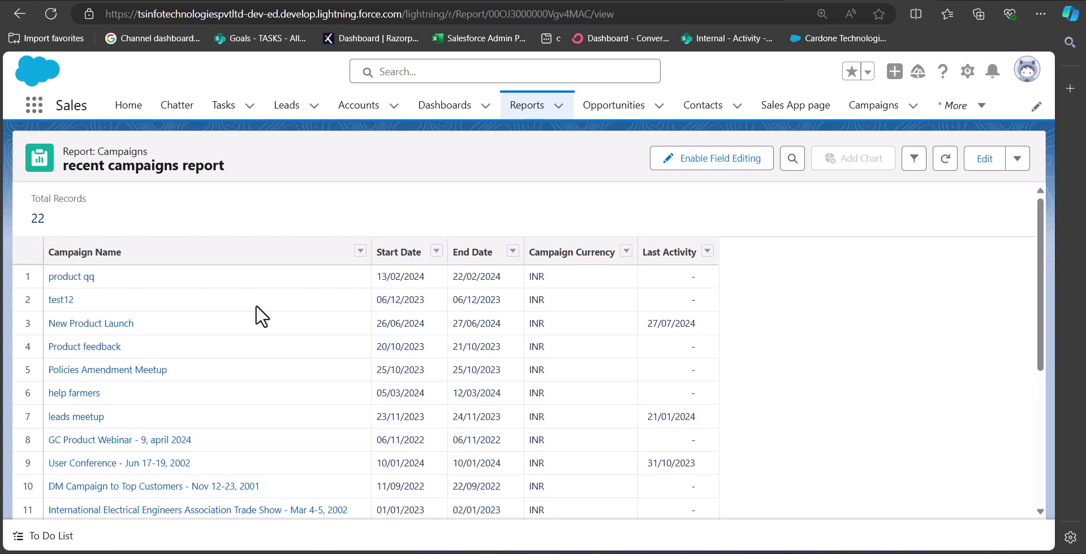
scroll(43, 236, down, 3)
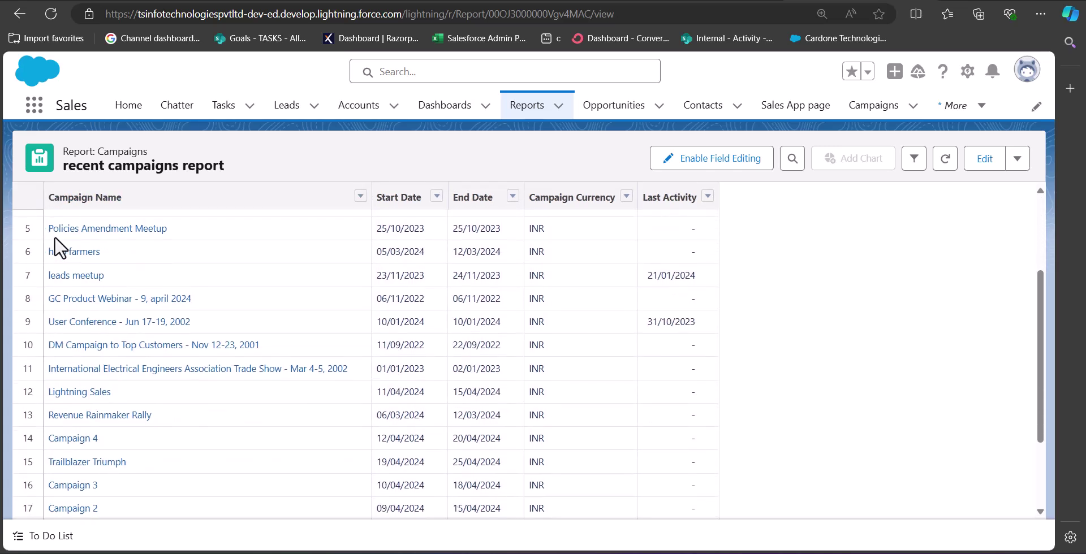
scroll(204, 259, down, 3)
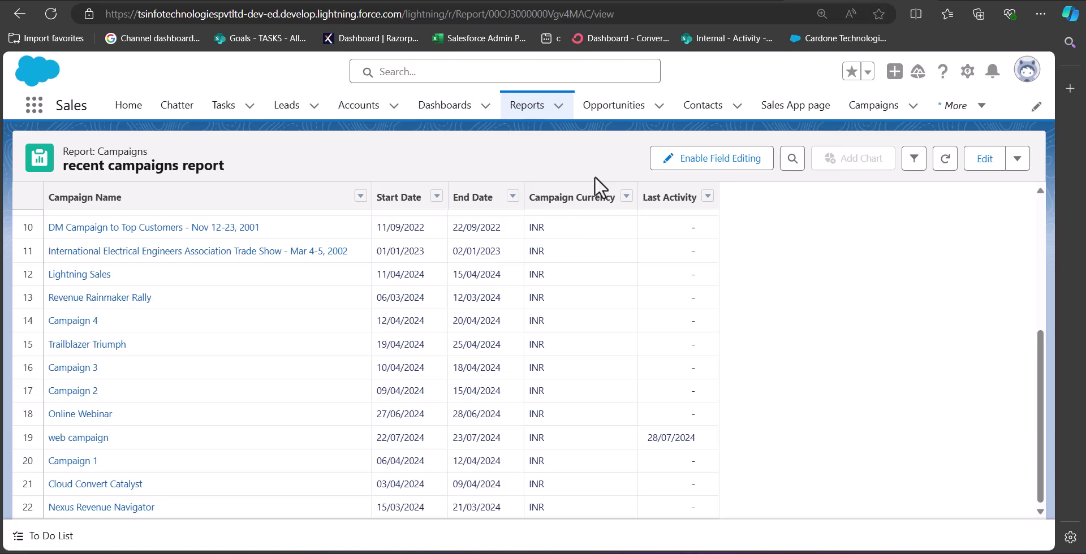
click(531, 105)
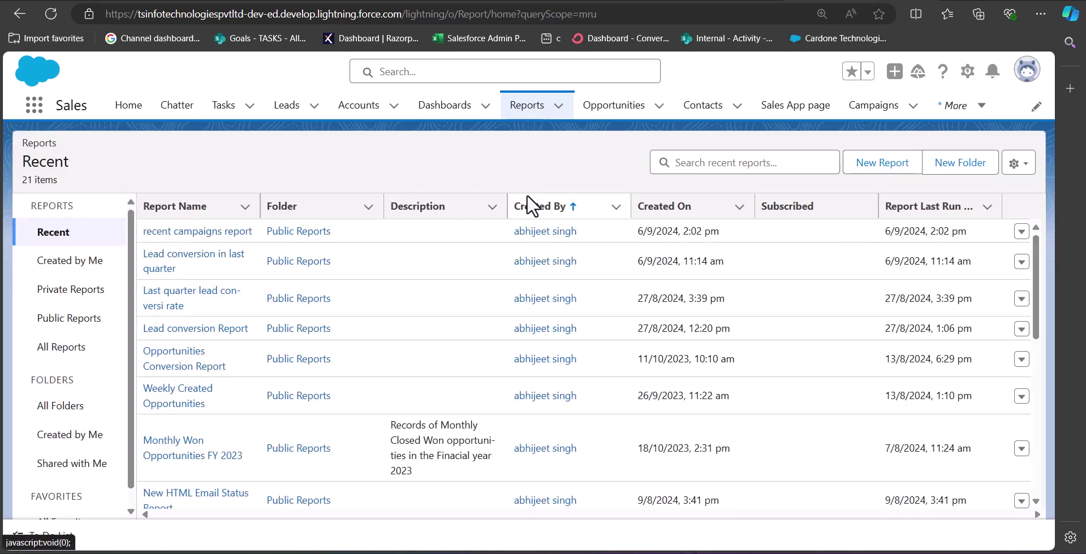
click(883, 164)
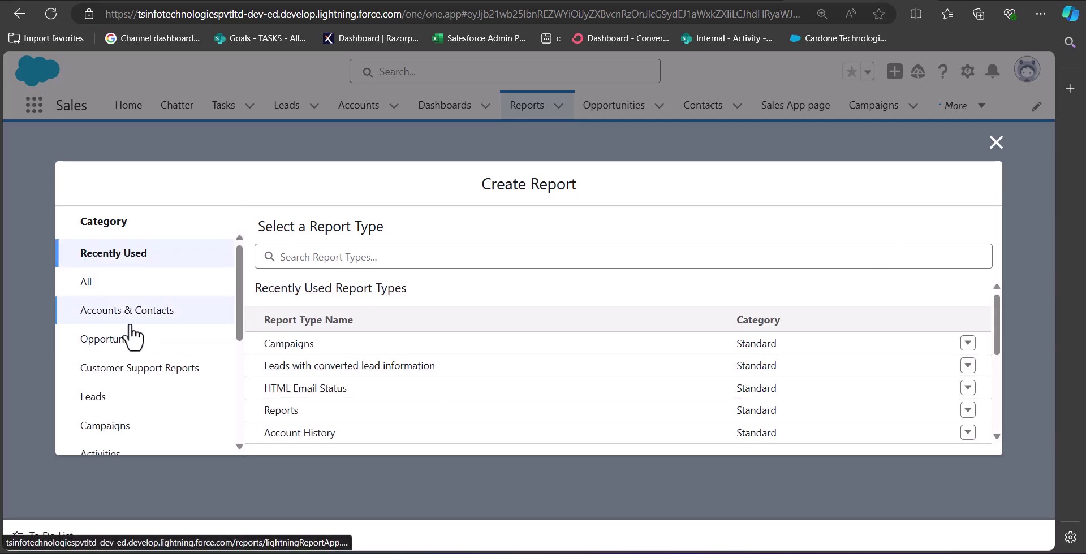
Choose the Campaigns with Contacts report type and start the report.
scroll(133, 337, down, 2)
click(119, 360)
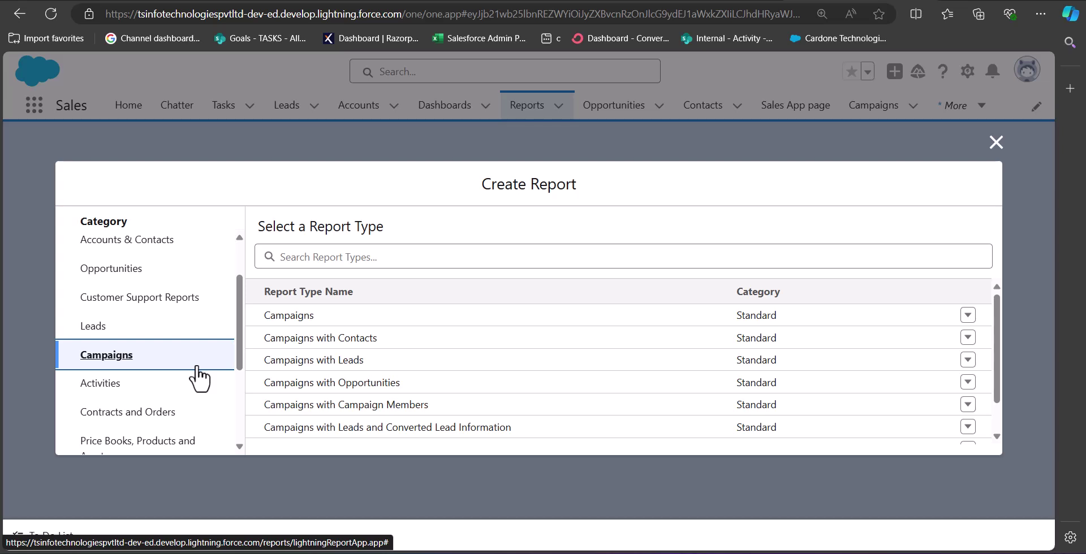
click(310, 344)
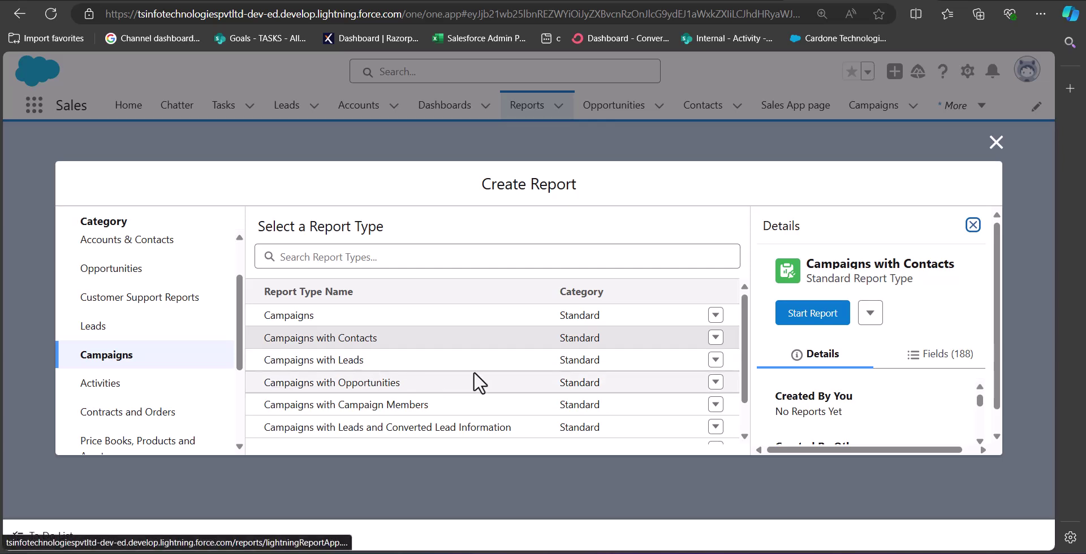
click(811, 321)
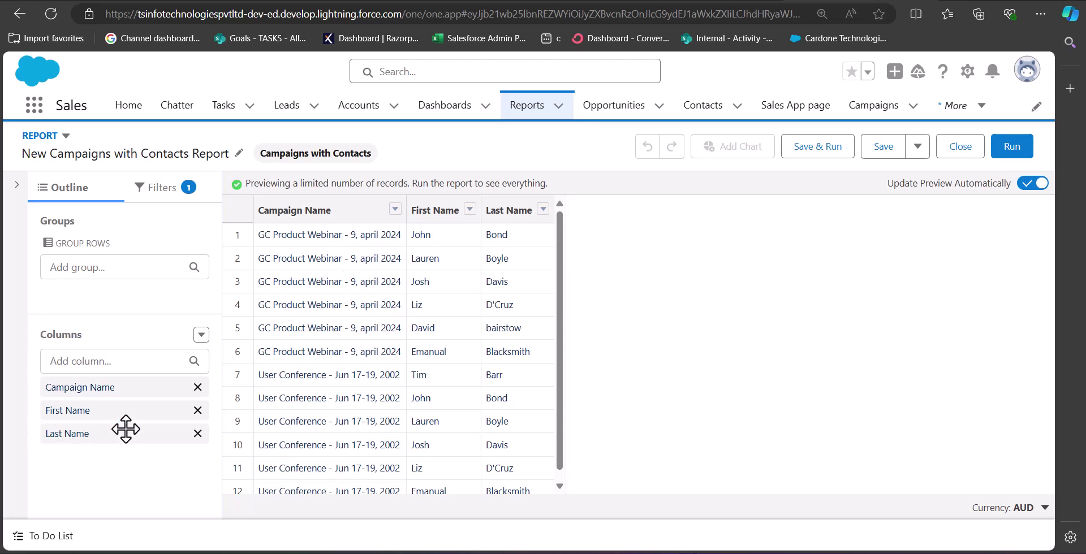
Change the report's Show Me filter to All campaigns and apply it.
click(159, 195)
click(125, 283)
click(405, 299)
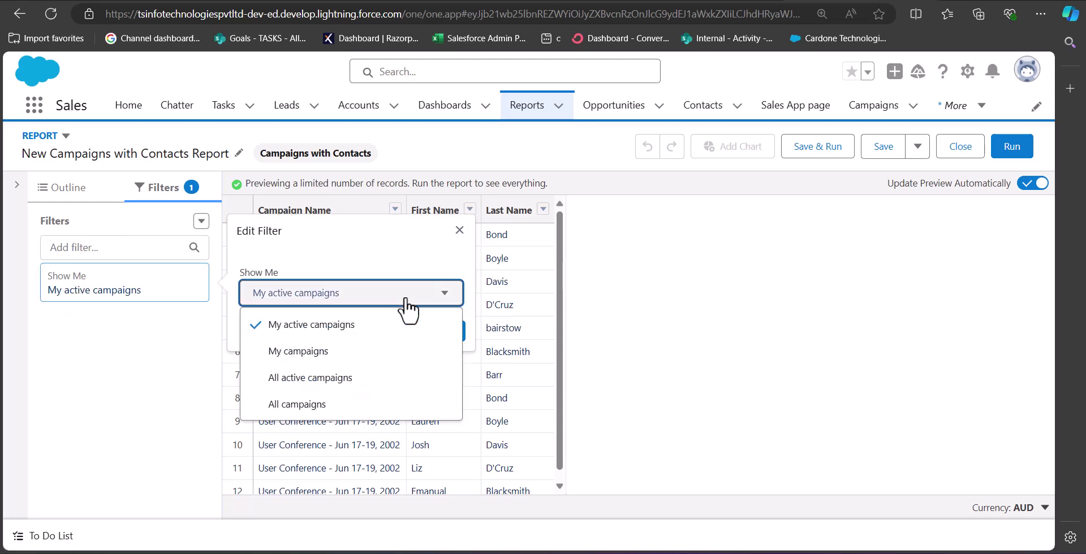
click(406, 300)
click(366, 303)
click(299, 405)
click(441, 331)
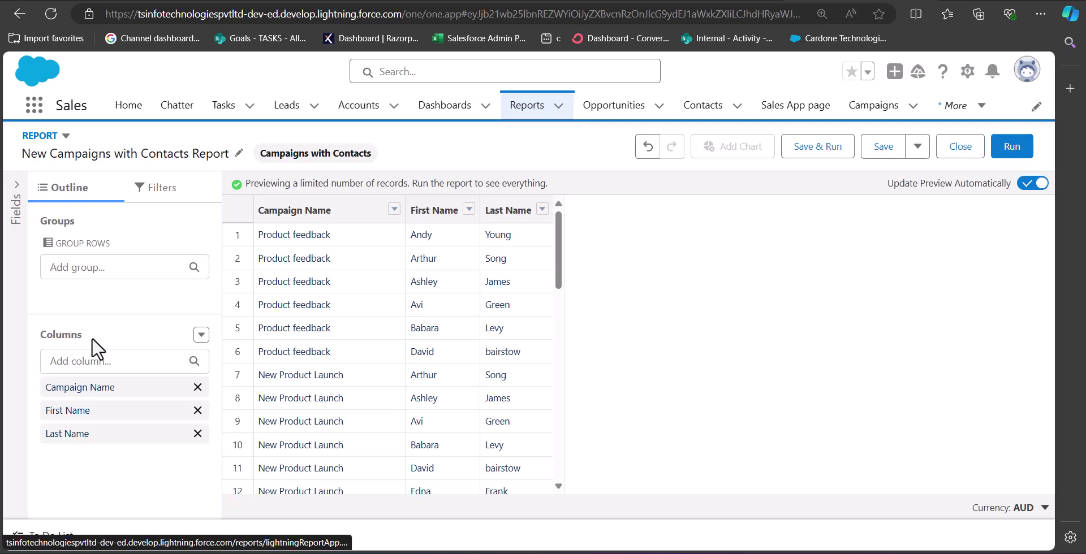
Add End Date and Start Date columns after the contact first and last names.
click(99, 359)
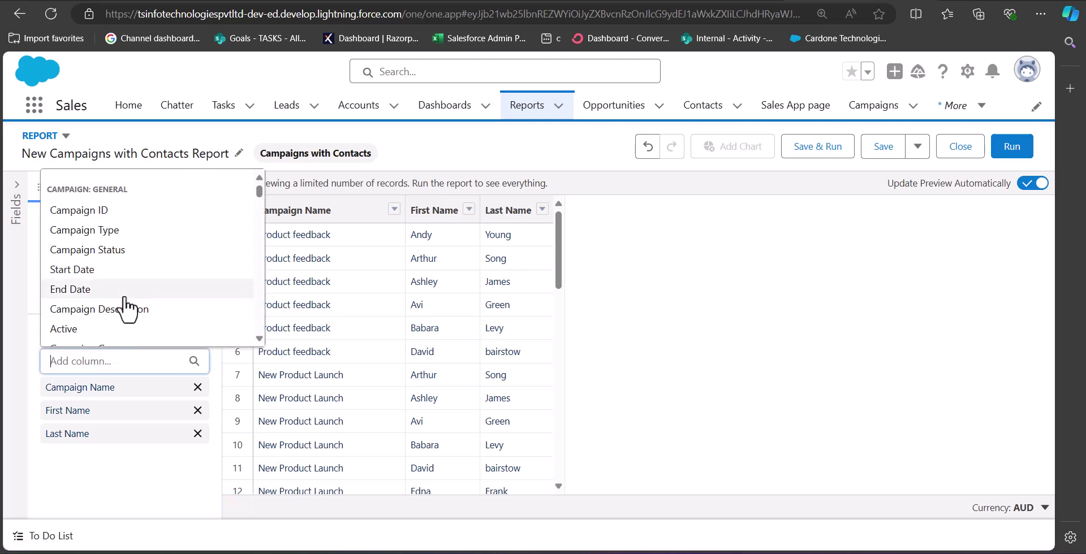
click(204, 291)
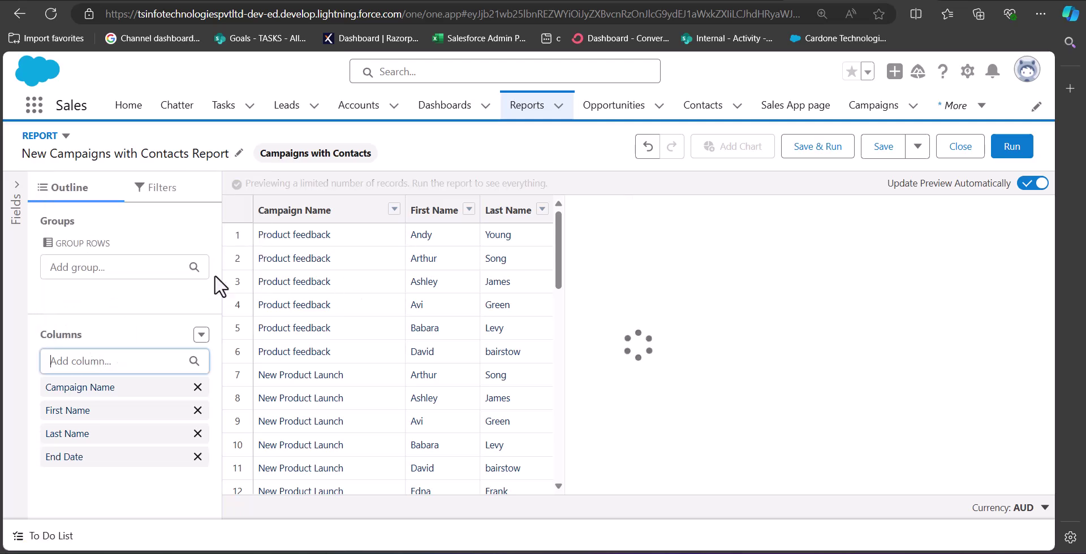
click(86, 362)
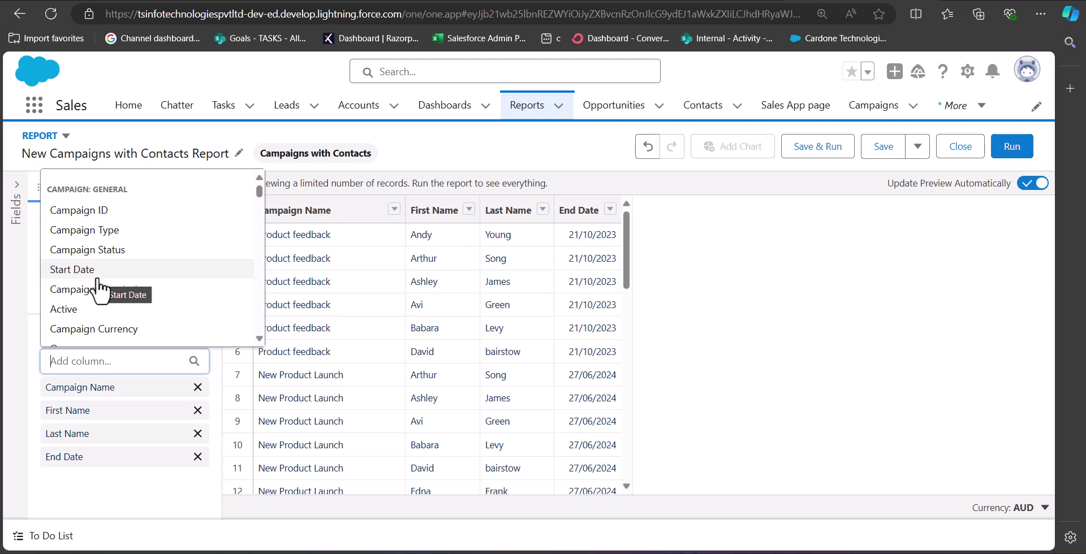
click(104, 287)
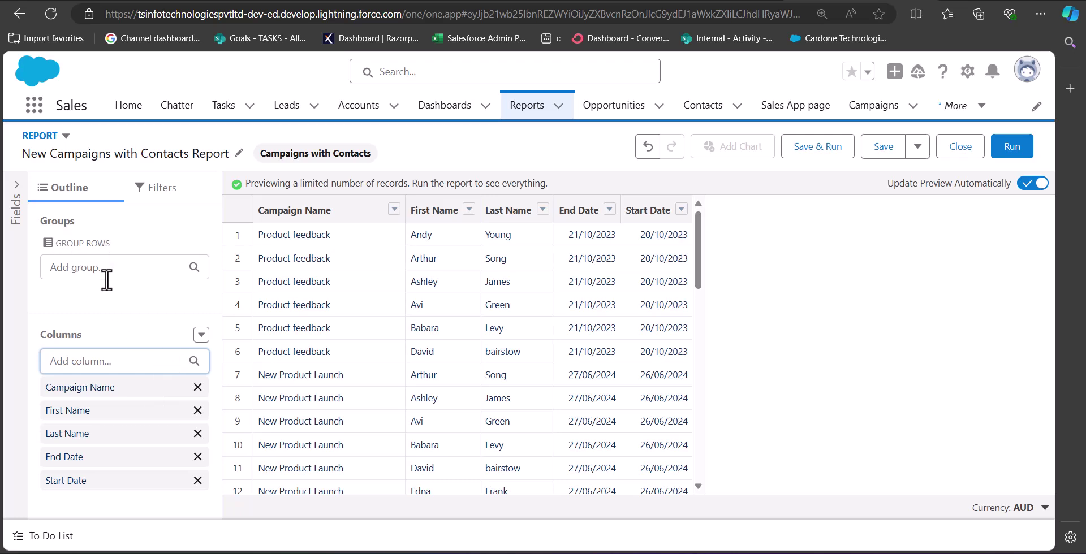
click(194, 268)
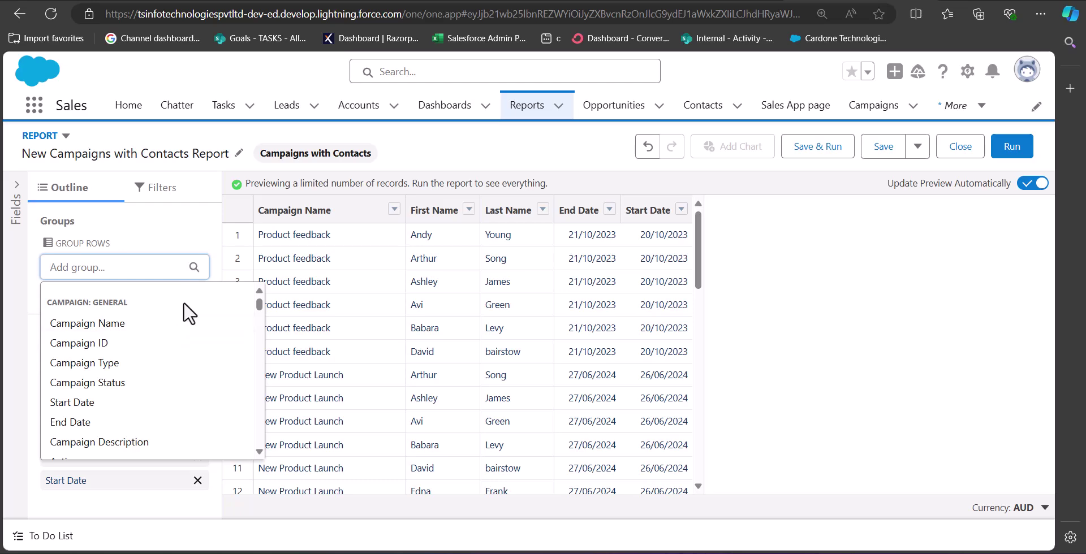
Group the Campaigns with Contacts rows by Campaign Name and add a Record Count chart.
click(159, 325)
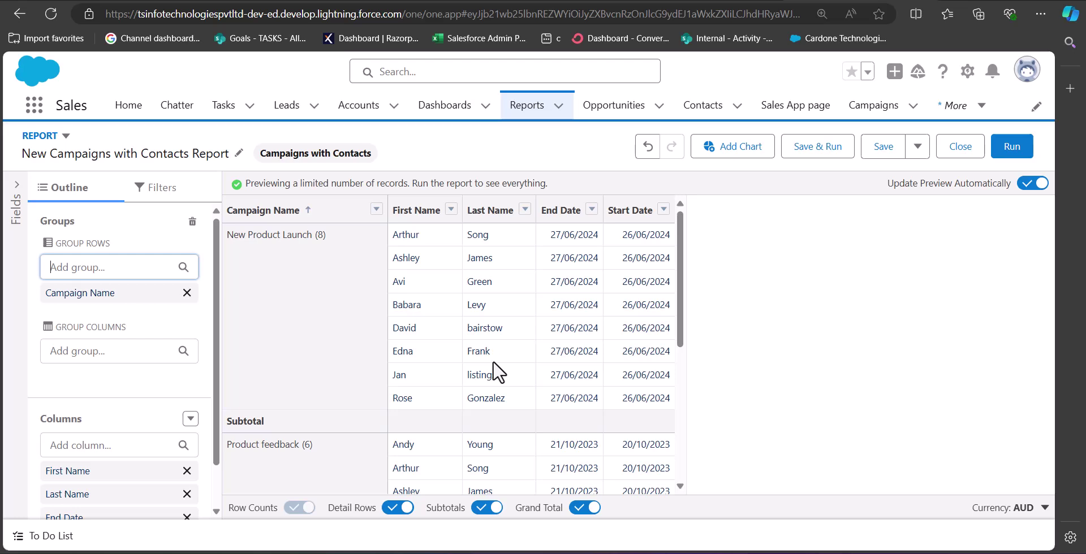
scroll(497, 372, down, 5)
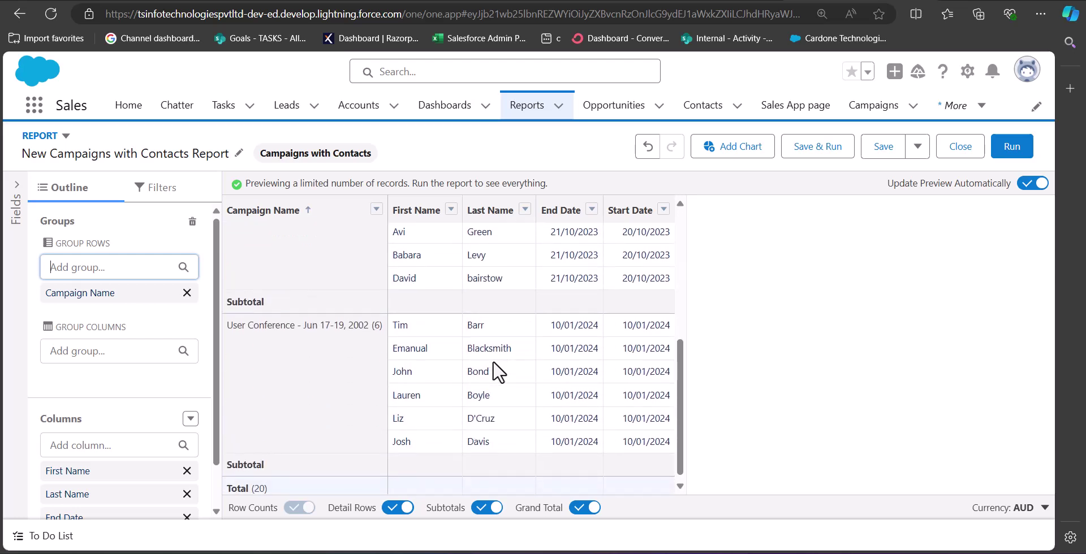
scroll(497, 372, up, 5)
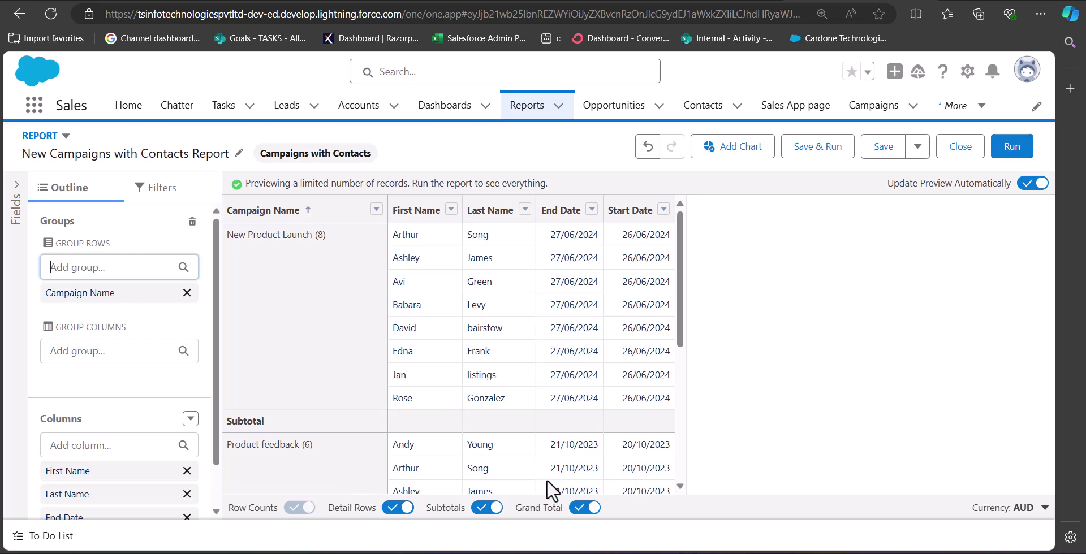
click(721, 146)
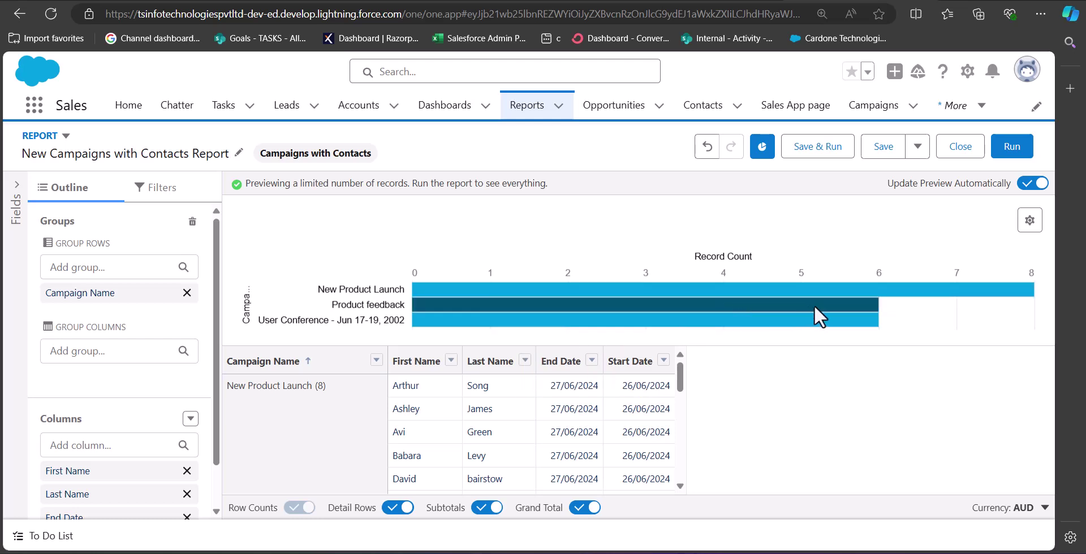
Set the Record Count chart's Display As option to Column.
click(1029, 221)
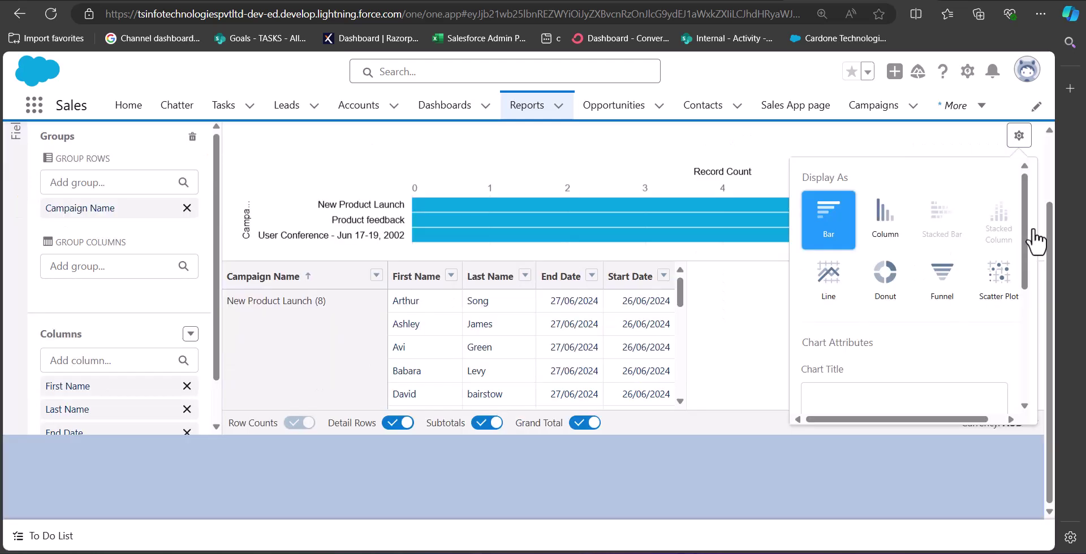
click(886, 237)
click(509, 238)
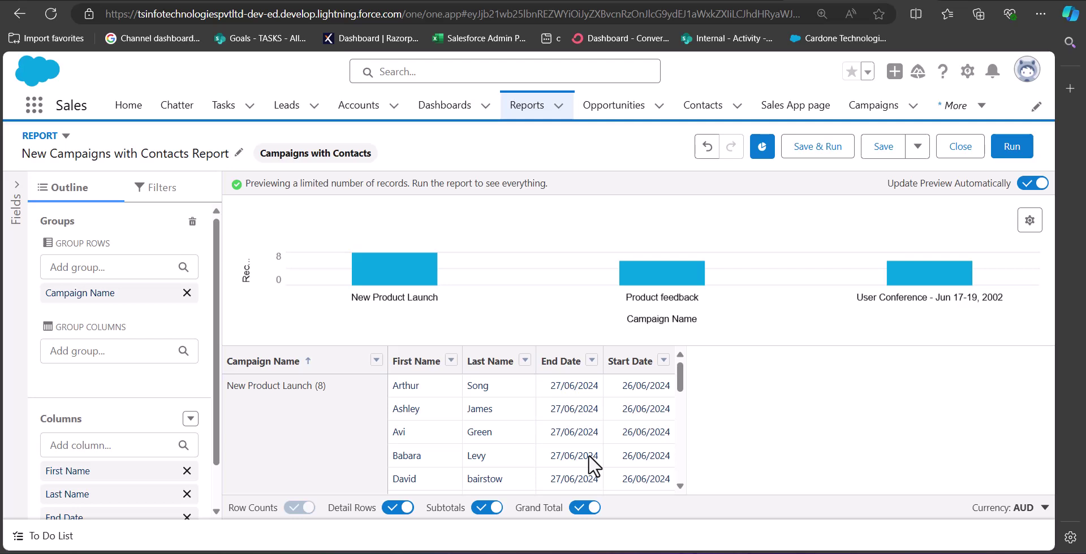
Save and run 'New Campaigns with Contacts Report' in the Public Reports folder.
click(826, 170)
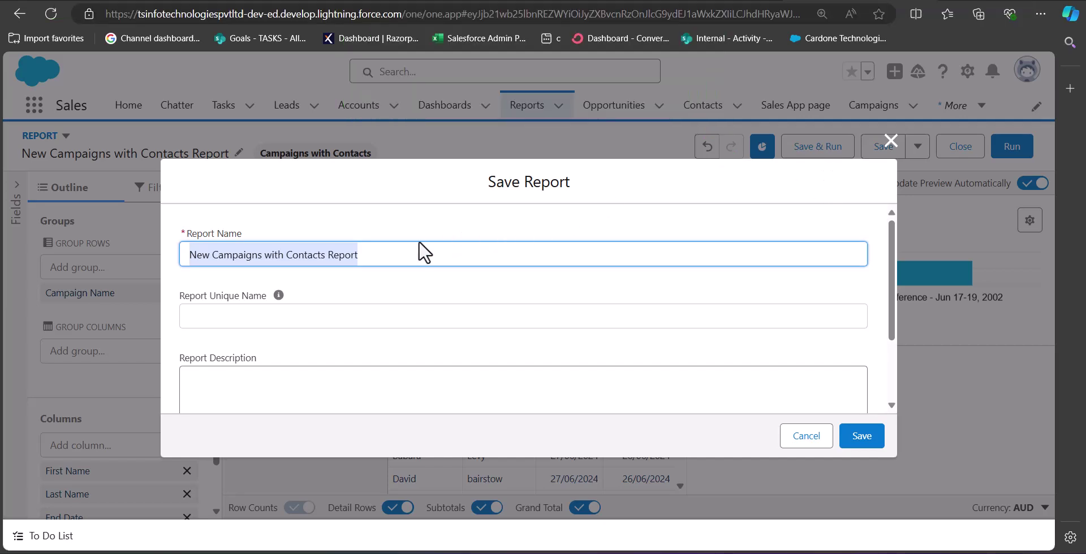
click(392, 262)
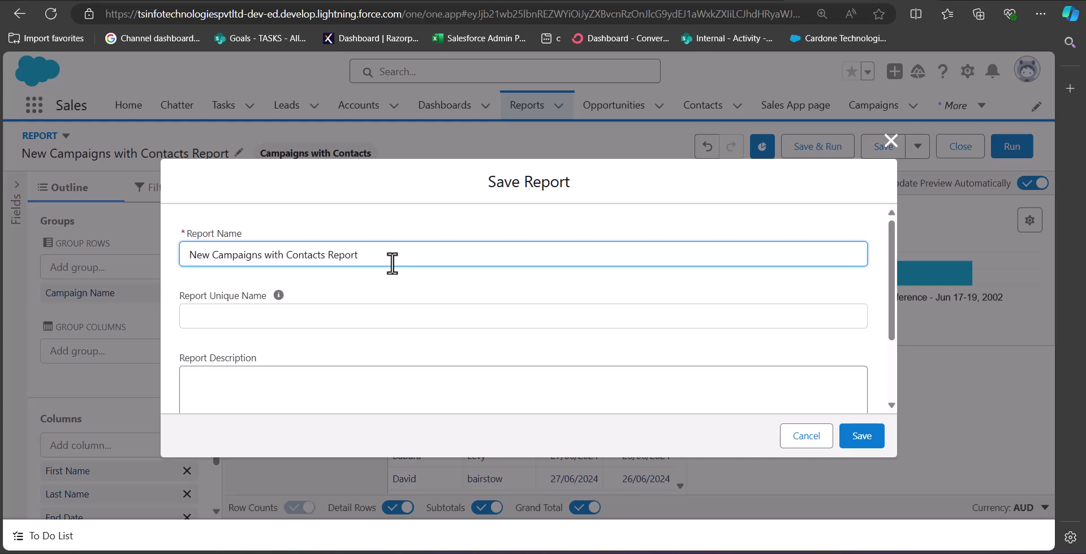
scroll(385, 255, down, 1)
scroll(385, 255, up, 1)
click(309, 317)
scroll(476, 301, down, 2)
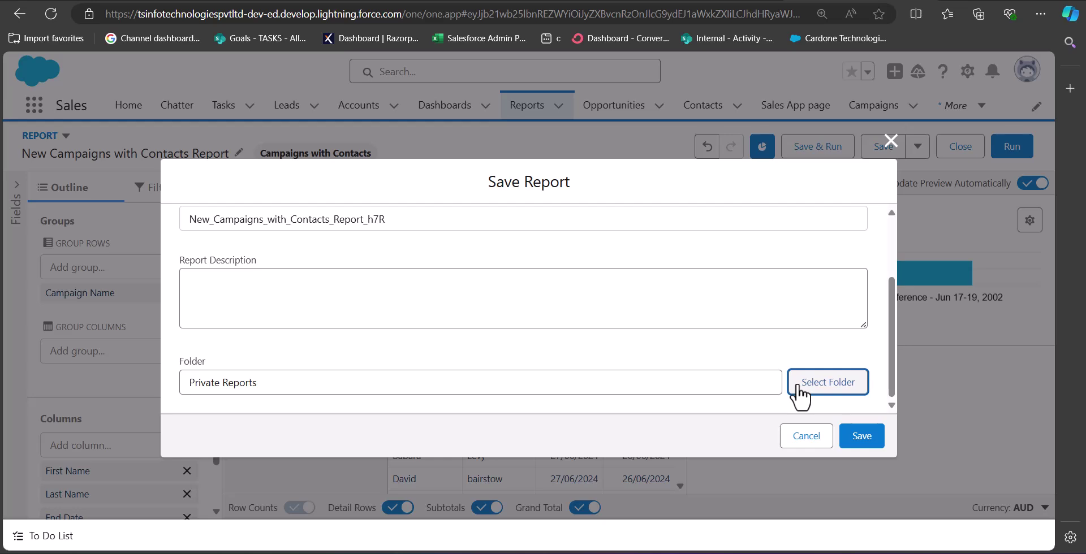
click(797, 387)
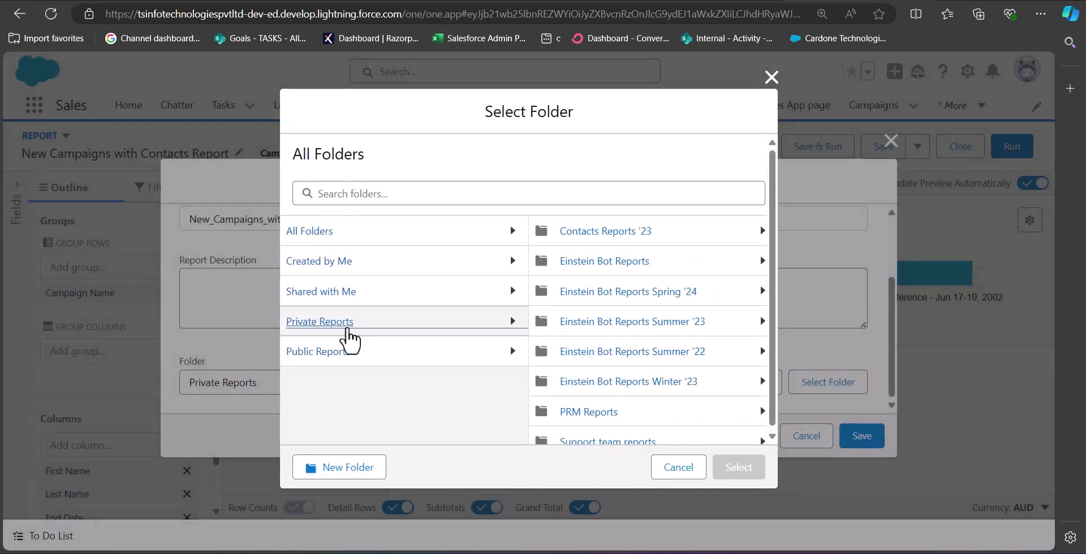
click(369, 354)
click(707, 474)
click(870, 446)
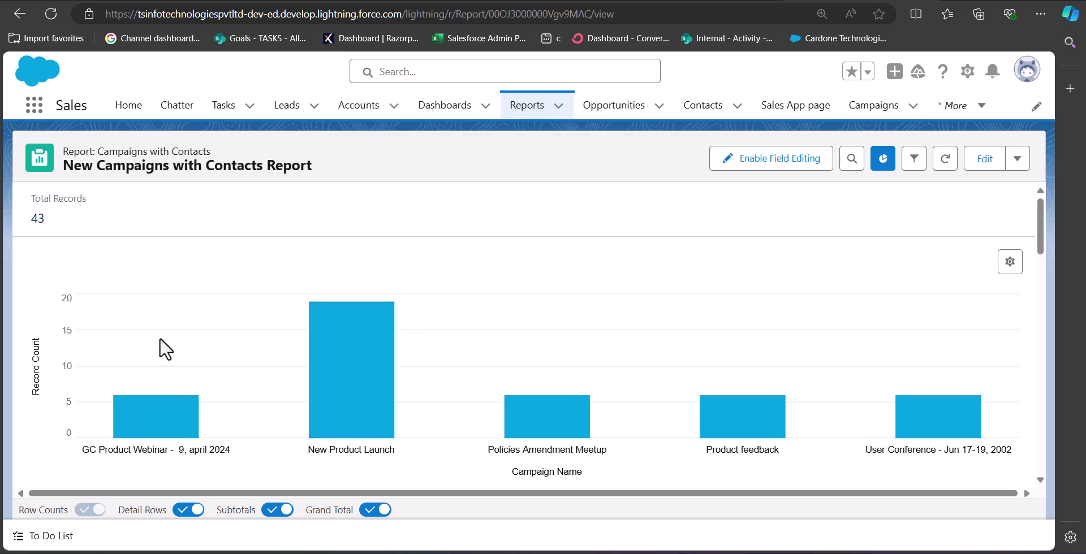
Scroll down through the saved report's column chart and campaign detail rows.
scroll(164, 291, down, 3)
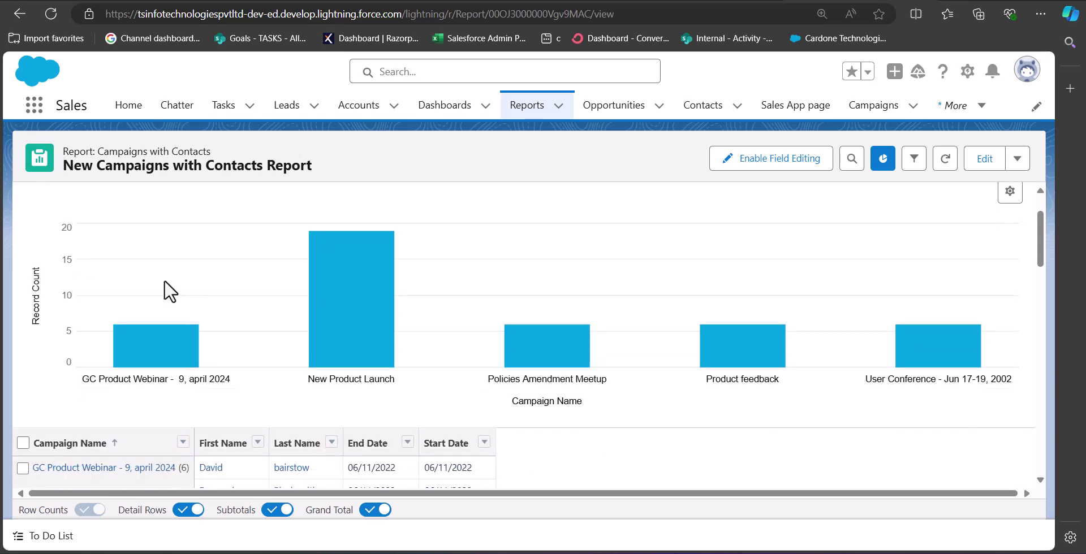
scroll(164, 281, down, 4)
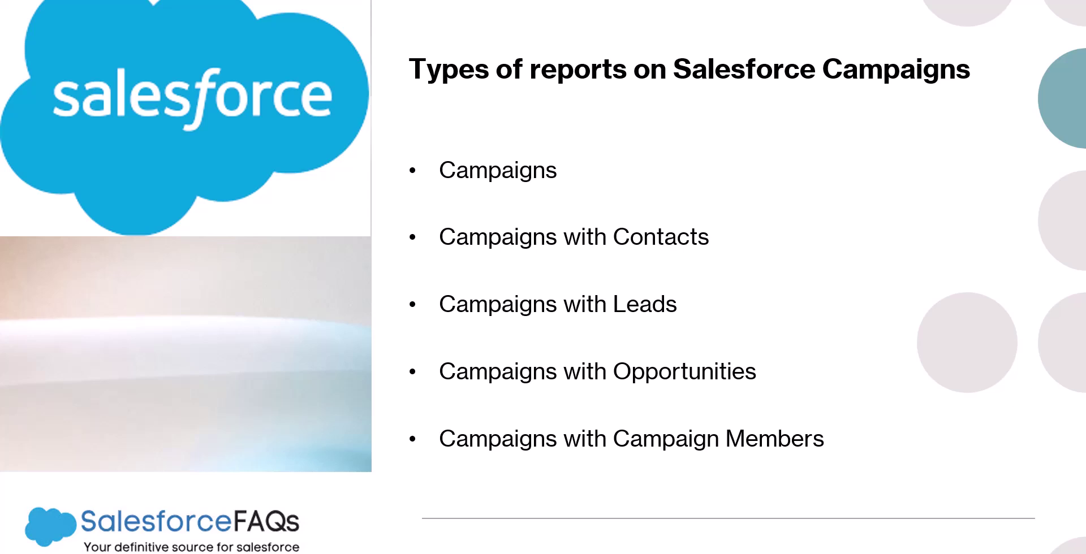
Return to the Reports list and open the Create Report dialog.
key(alt+Tab)
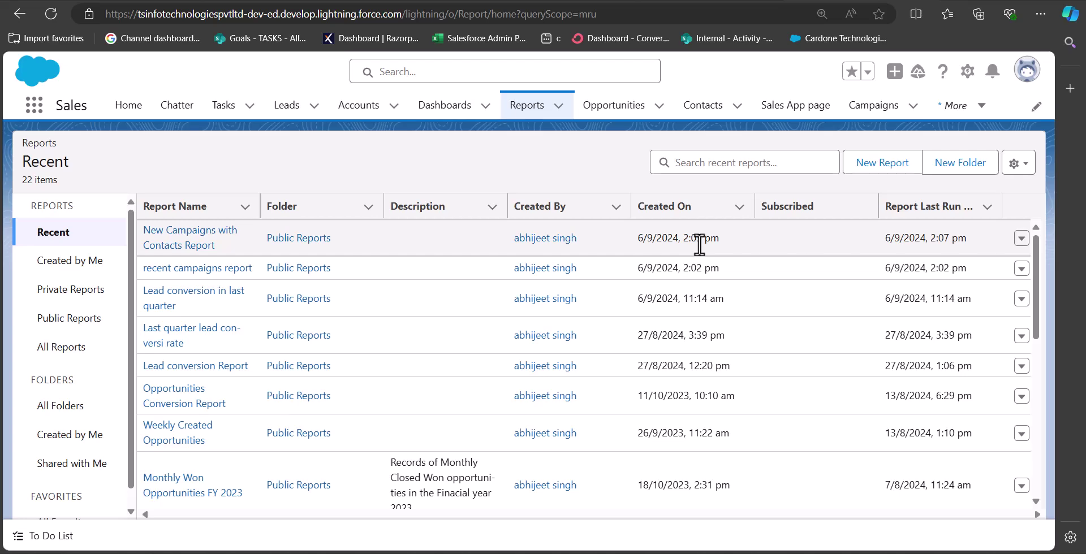
click(865, 167)
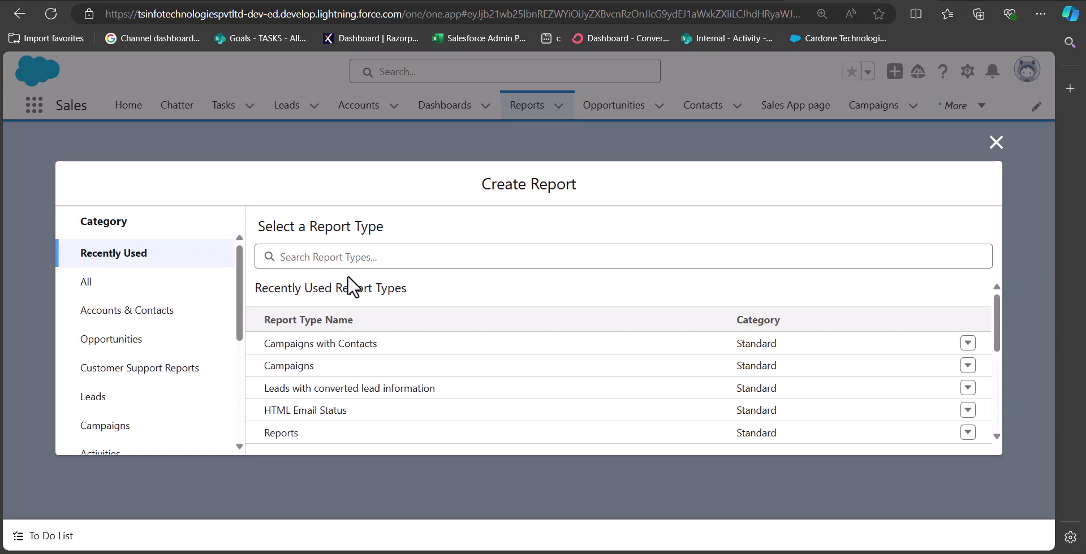
Start a report from the Campaigns with Campaign Members type in the Campaigns category.
click(136, 428)
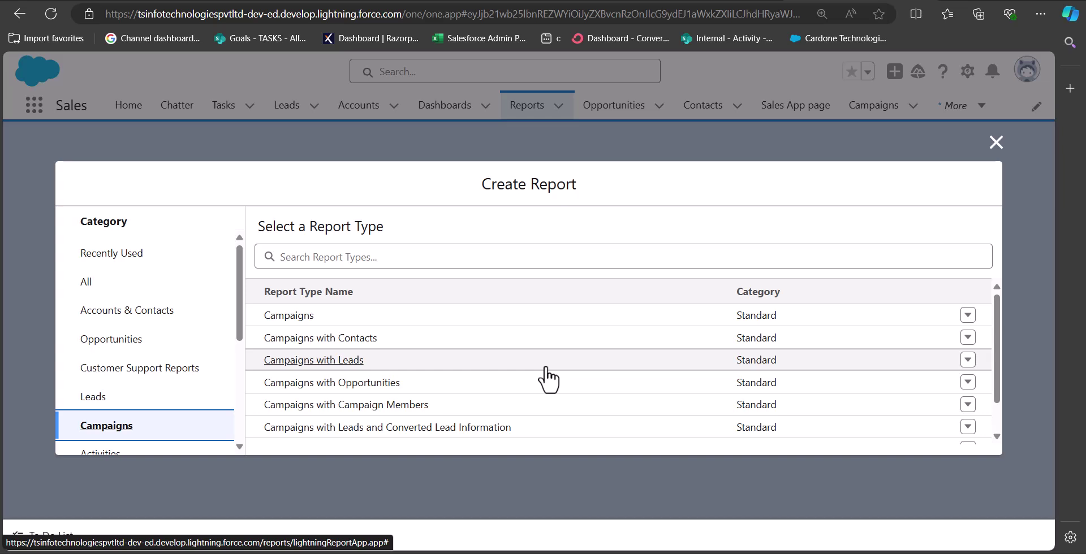
click(388, 408)
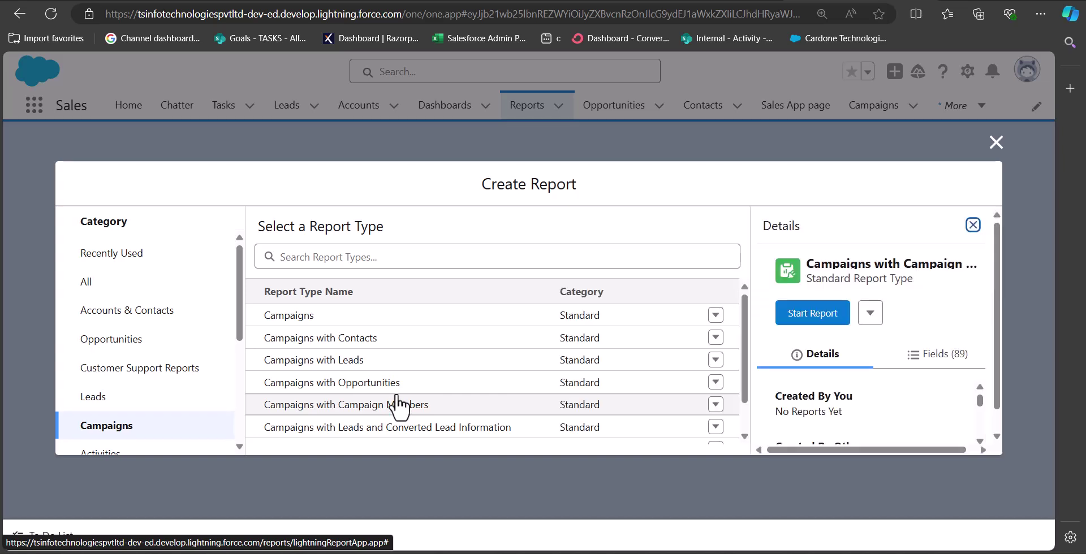
click(794, 316)
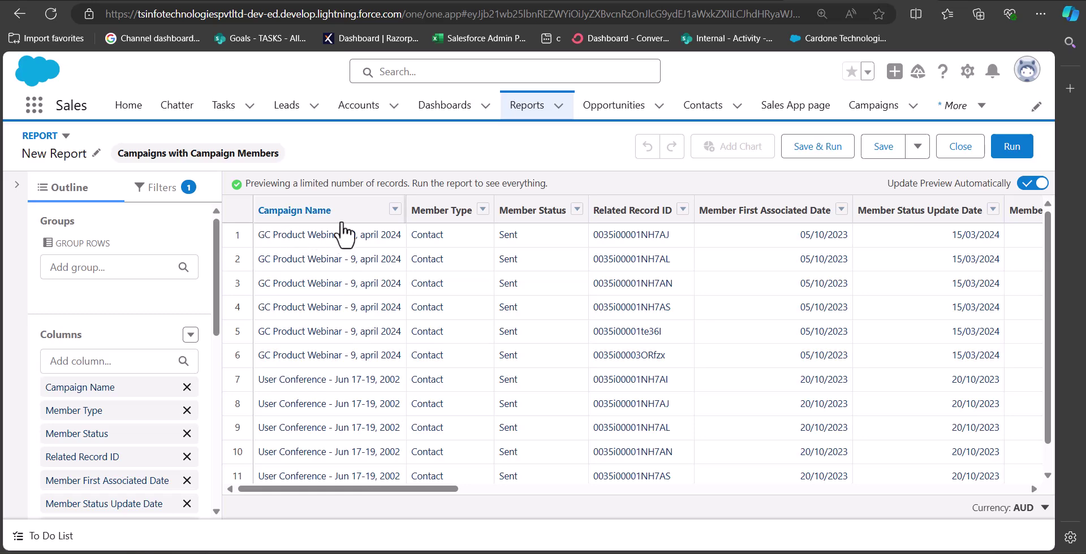
Remove the Responded, Member First Associated Date, Member Status Update Date, Related Record ID and Member Status columns.
scroll(127, 396, down, 3)
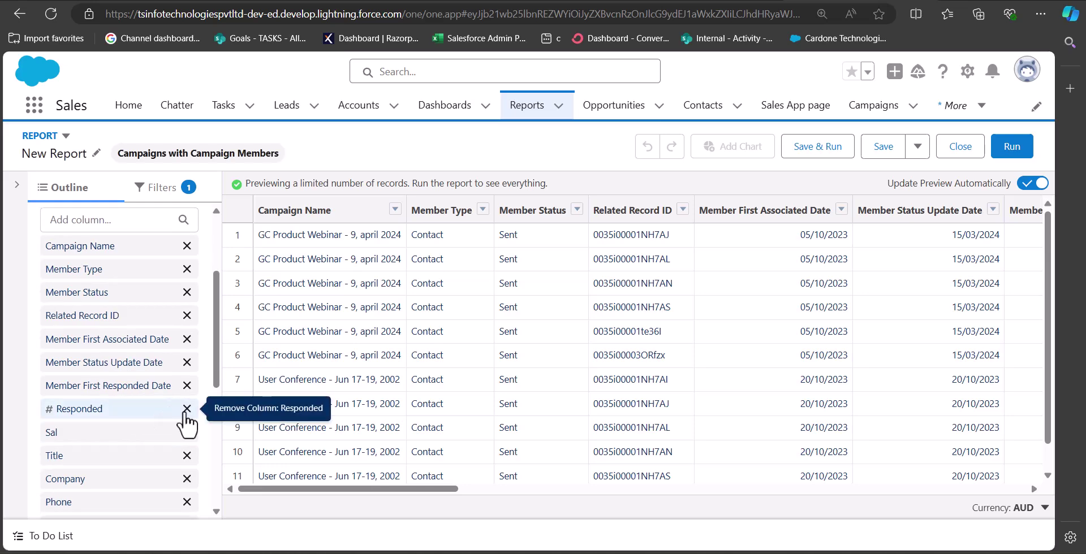
click(186, 408)
click(186, 339)
click(187, 339)
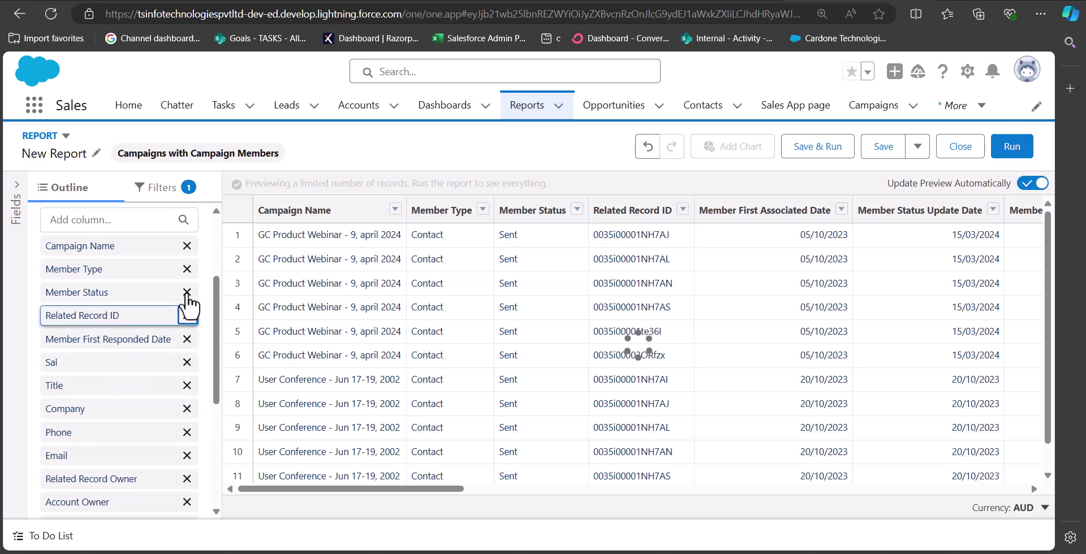
click(187, 315)
click(186, 339)
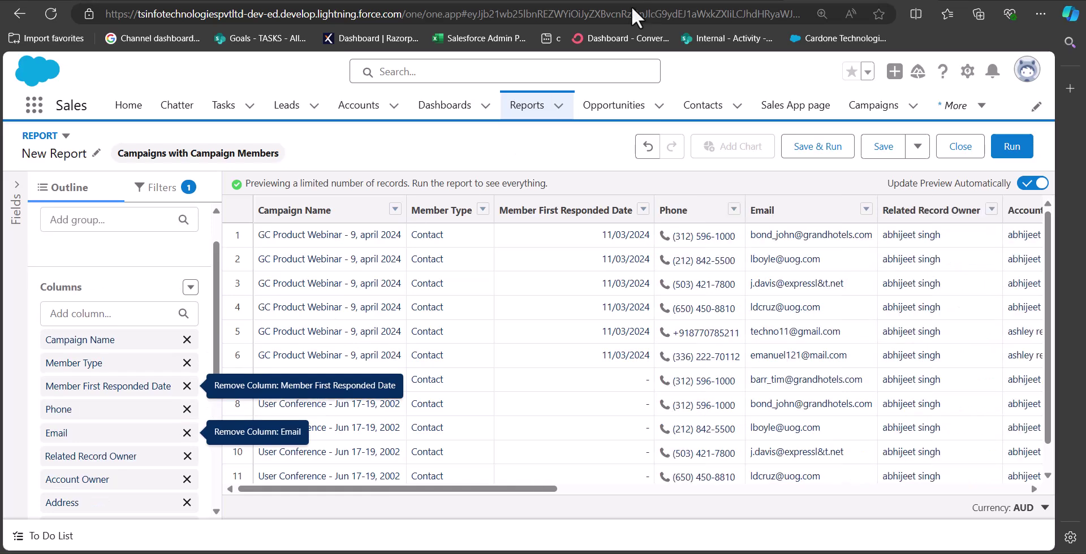
click(154, 193)
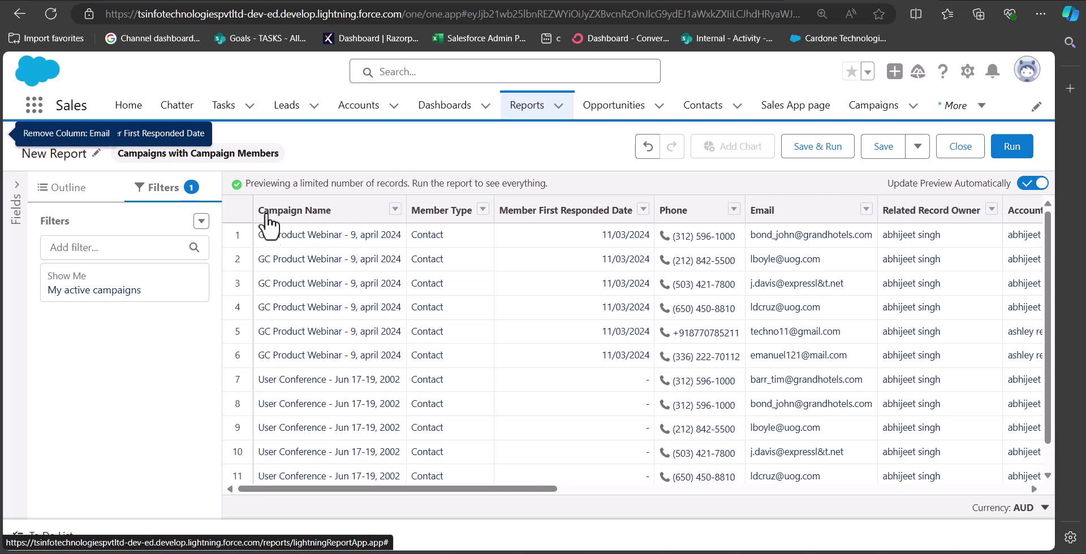
Change the Show Me filter to All campaigns and apply it.
click(82, 289)
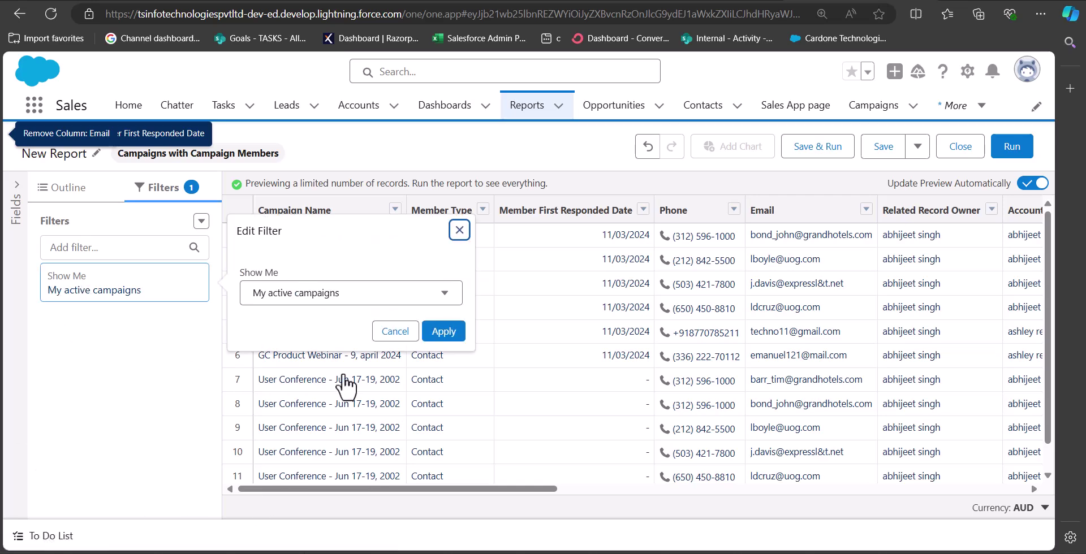
click(347, 296)
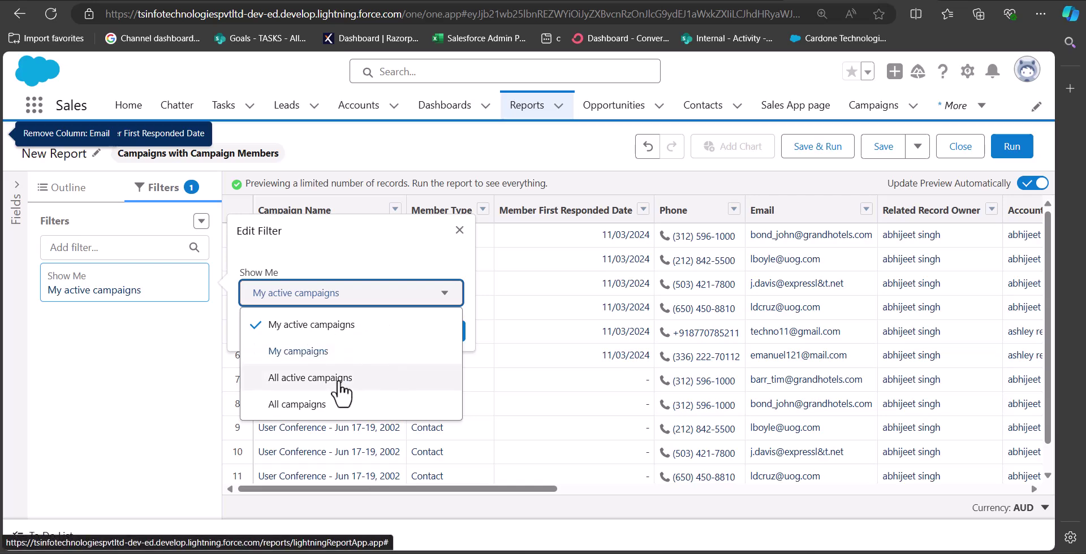
click(285, 404)
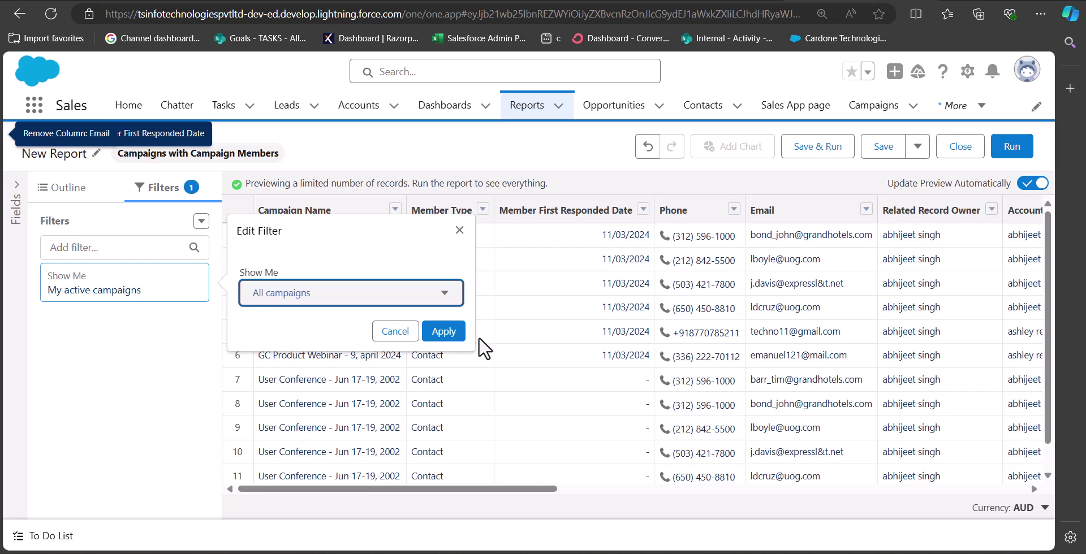
click(447, 333)
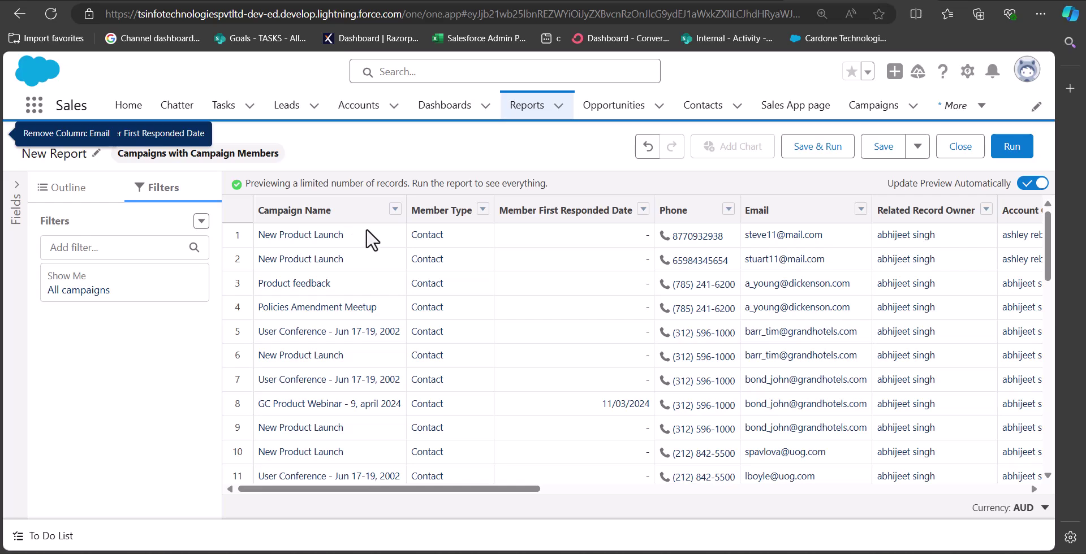
Group the Campaigns with Campaign Members rows by the Campaign Name column.
click(395, 209)
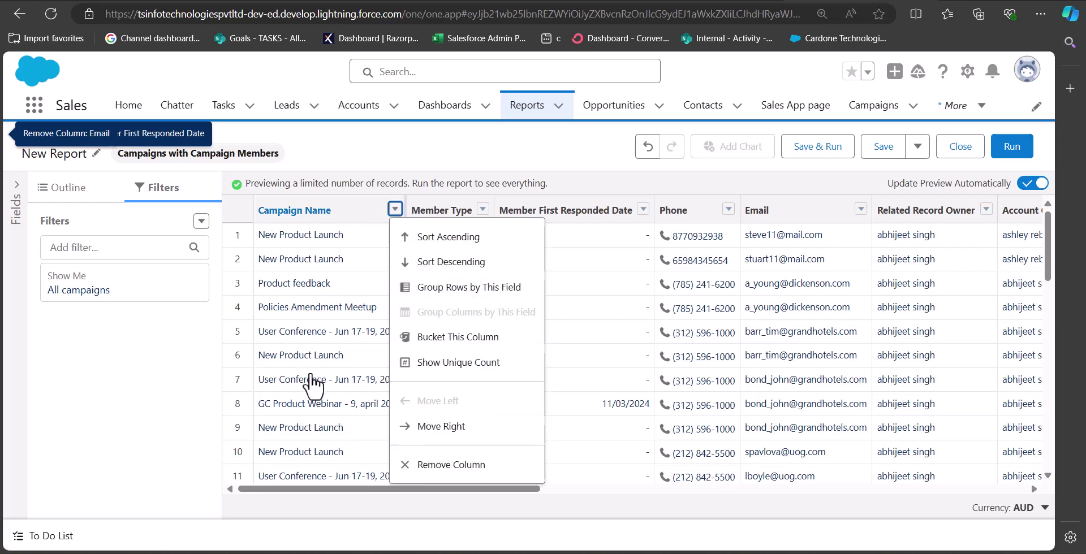
click(458, 287)
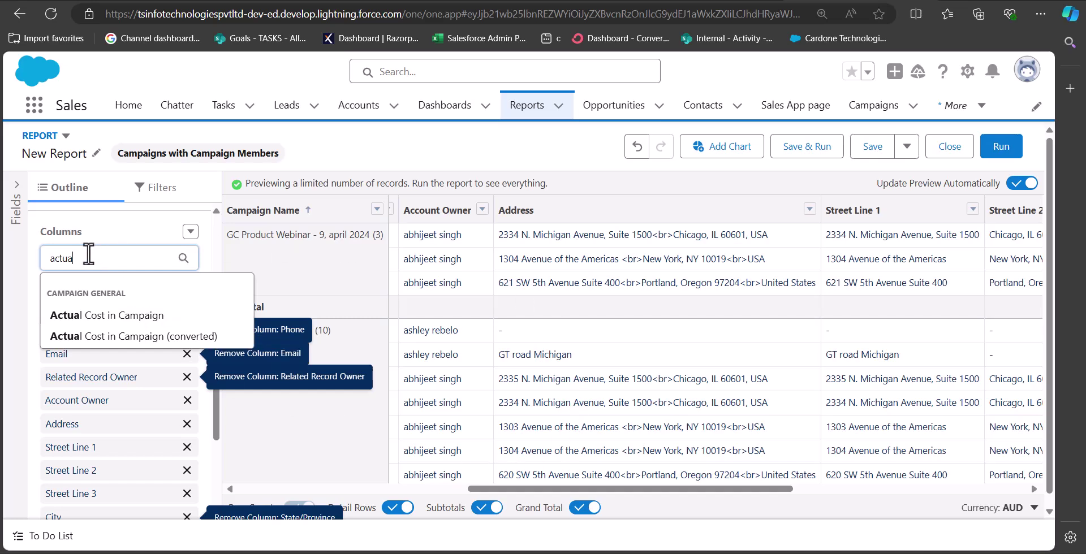
Add Actual Cost in Campaign, then search 'value' to add Value Won Opportunities in Campaign.
click(118, 318)
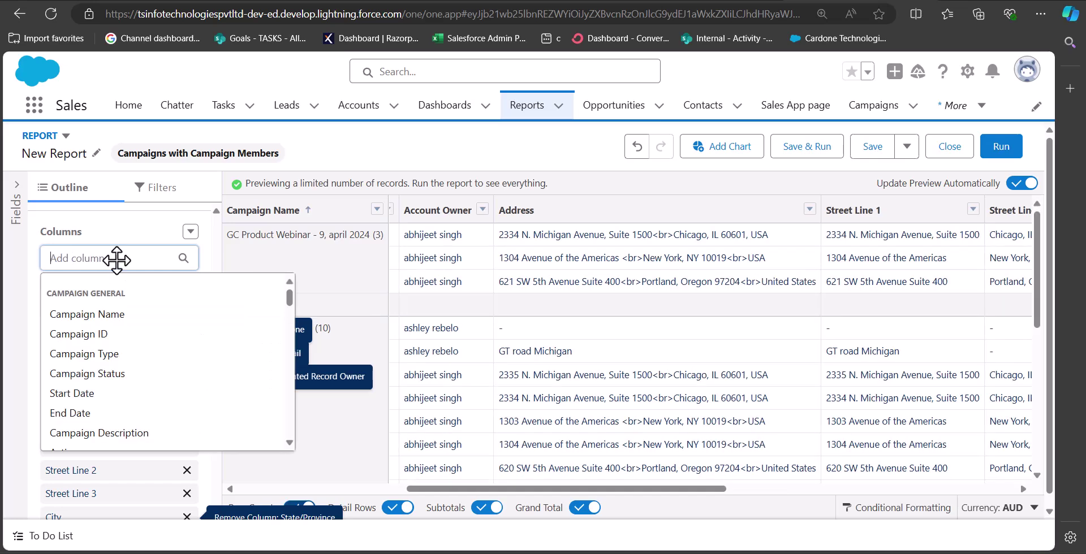
text(value)
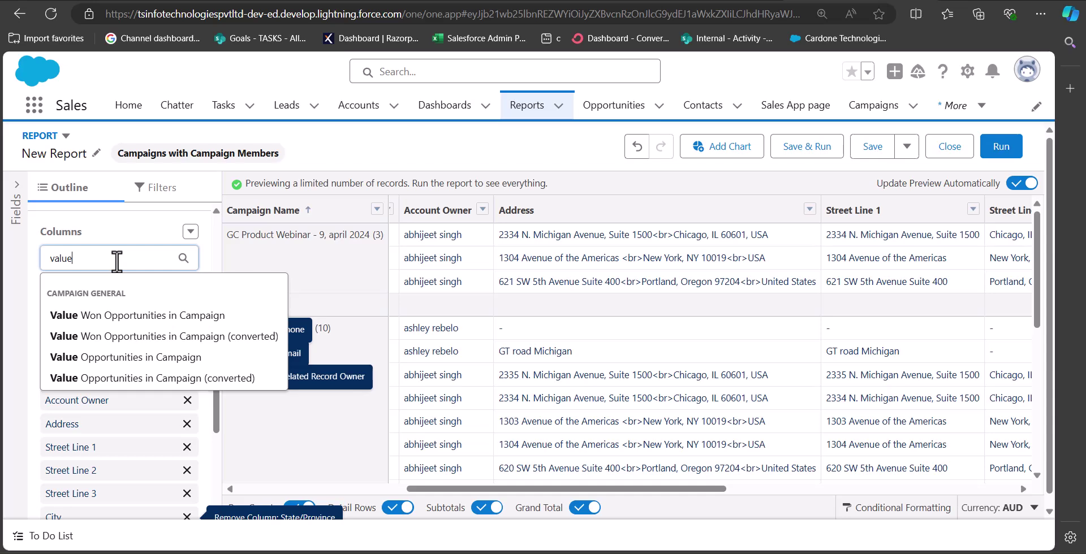
click(141, 315)
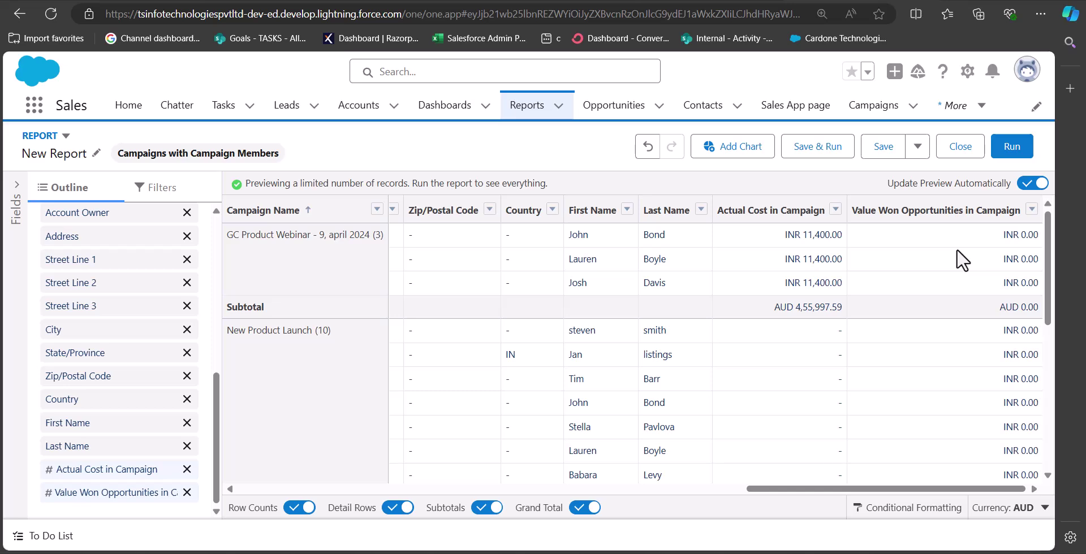
scroll(800, 339, left, 10)
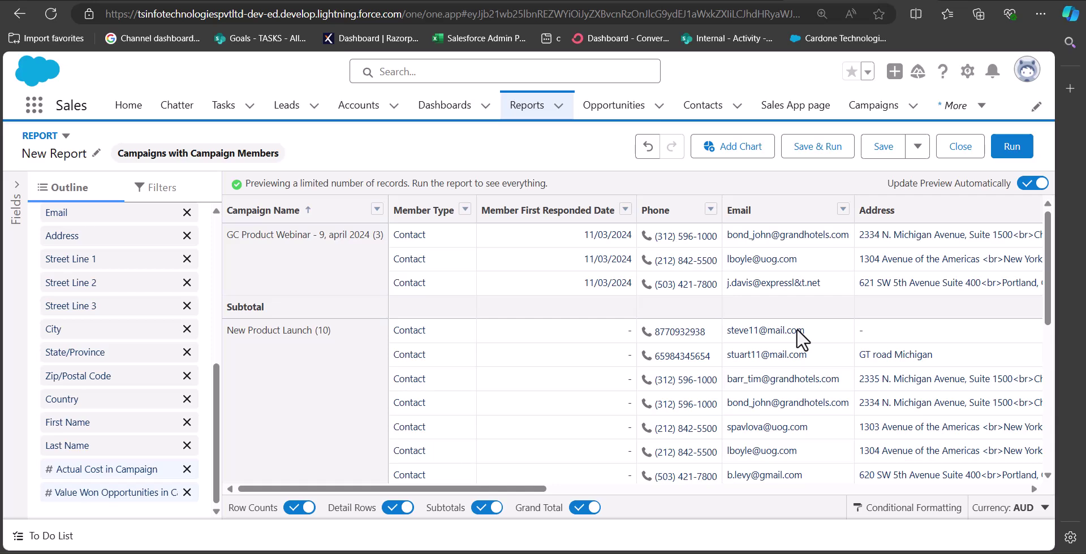